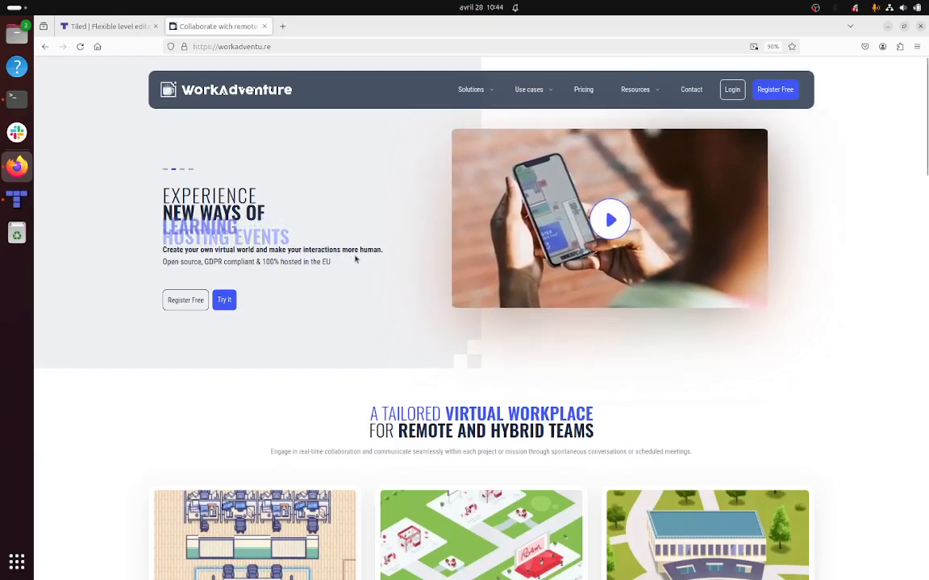
Look over the WorkAdventure homepage and the Tiled website.
{"action": "scroll", "coordinate": [355, 260], "scroll_direction": "down", "scroll_amount": 3}
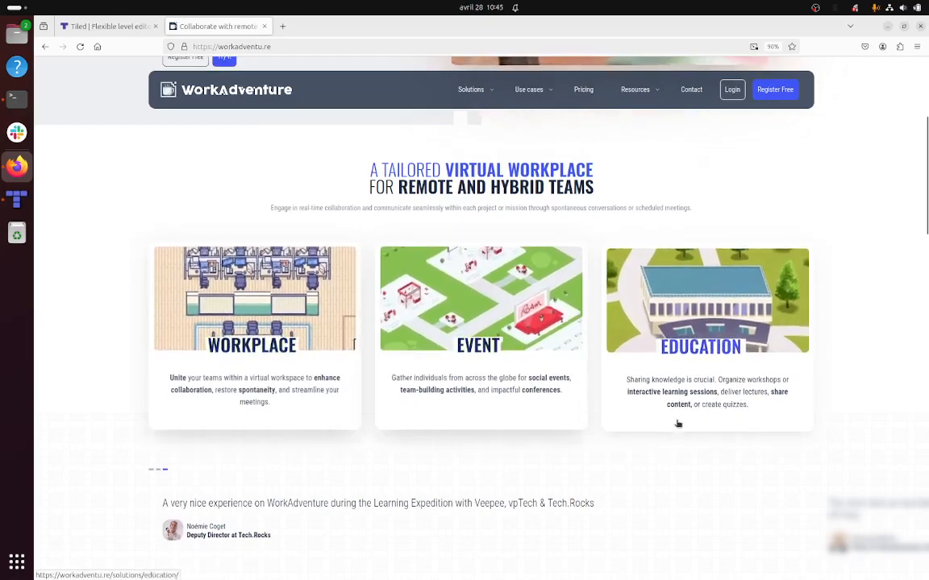
{"action": "scroll", "coordinate": [677, 424], "scroll_direction": "up", "scroll_amount": 3}
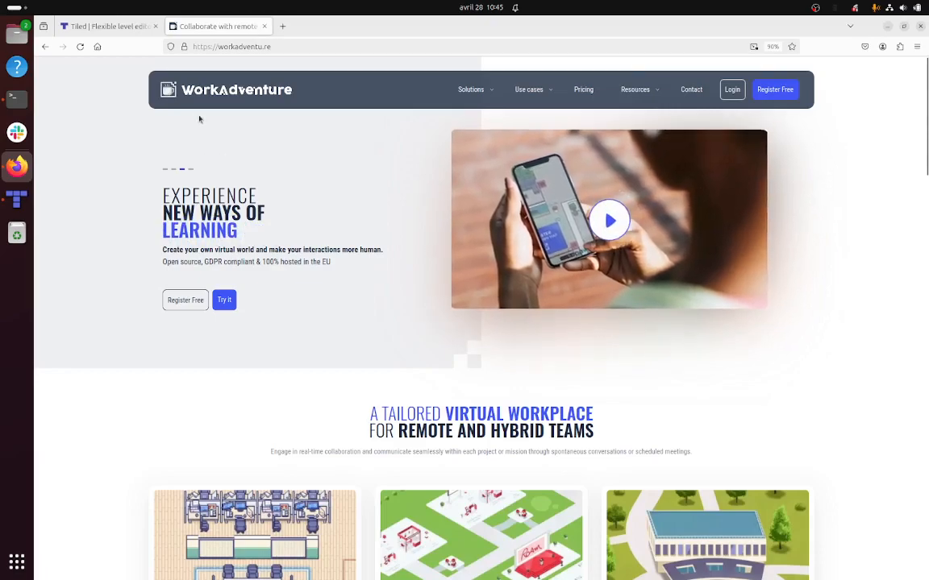
{"action": "key", "text": "ctrl+Tab"}
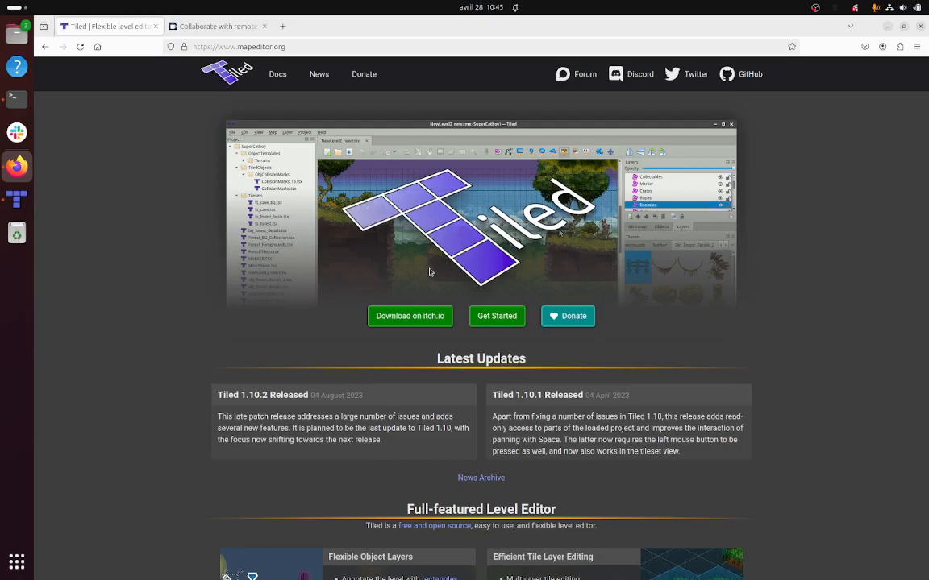
Switch to Tiled and create a new orthogonal map with a fixed size of 30 by 20 tiles and 32 px tiles.
{"action": "left_click", "coordinate": [17, 200]}
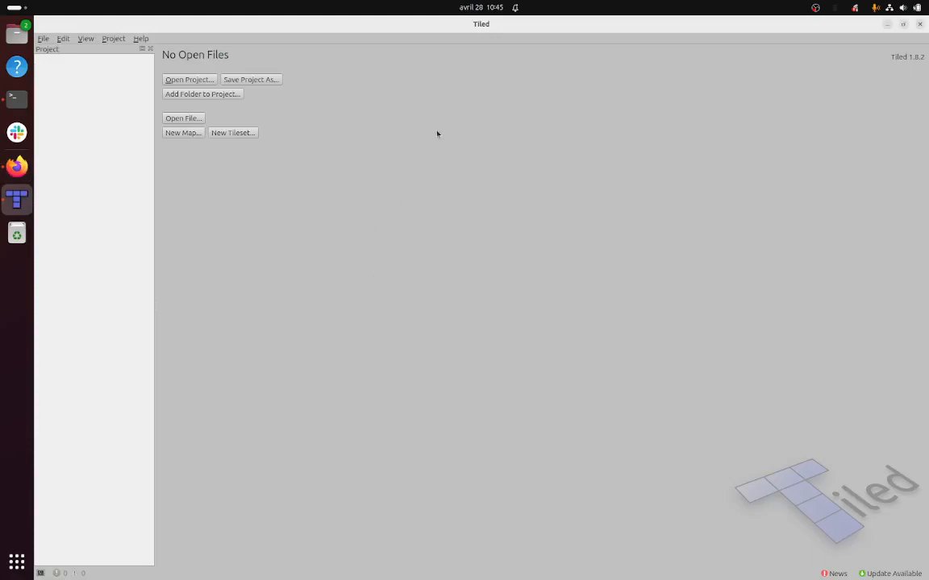
{"action": "left_click", "coordinate": [44, 38]}
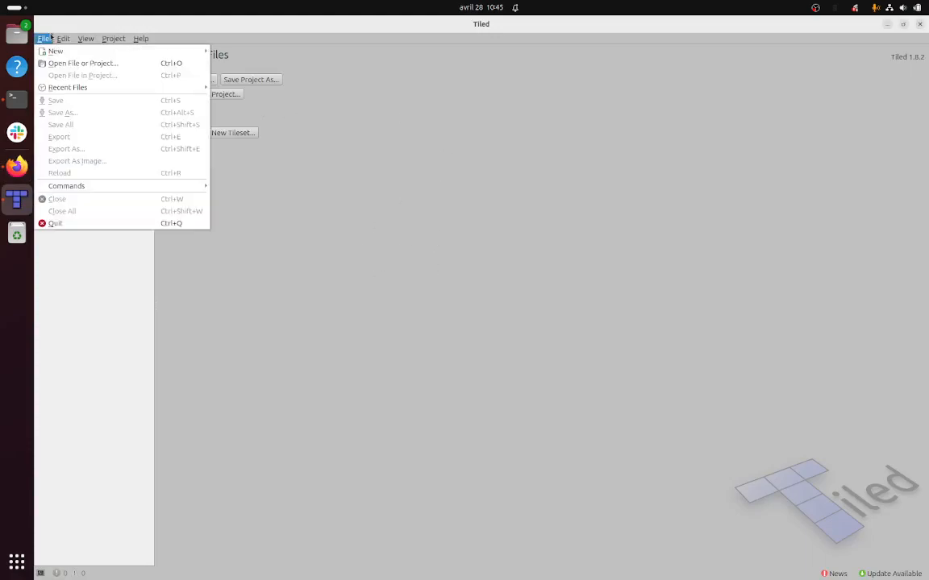
{"action": "mouse_move", "coordinate": [47, 51]}
{"action": "left_click", "coordinate": [223, 59]}
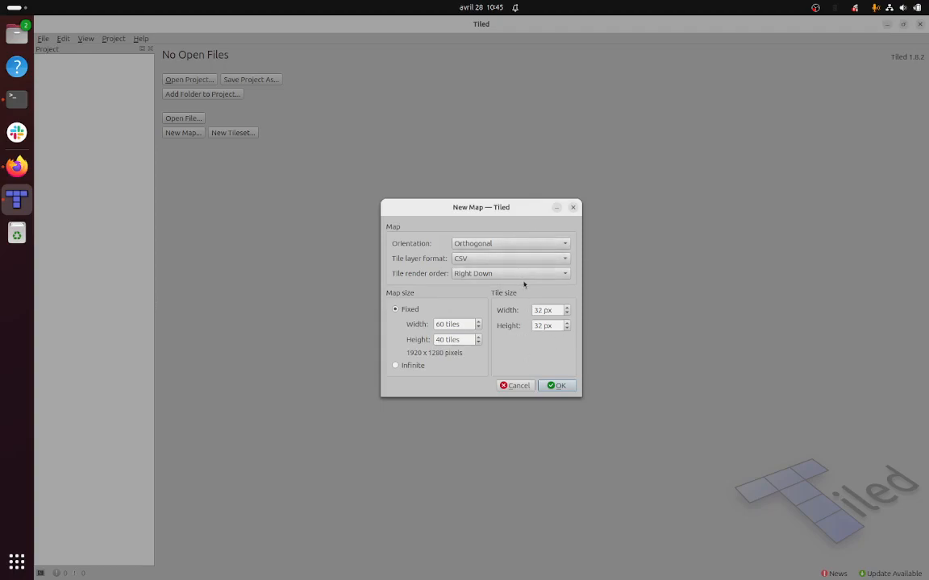
{"action": "left_click", "coordinate": [536, 249]}
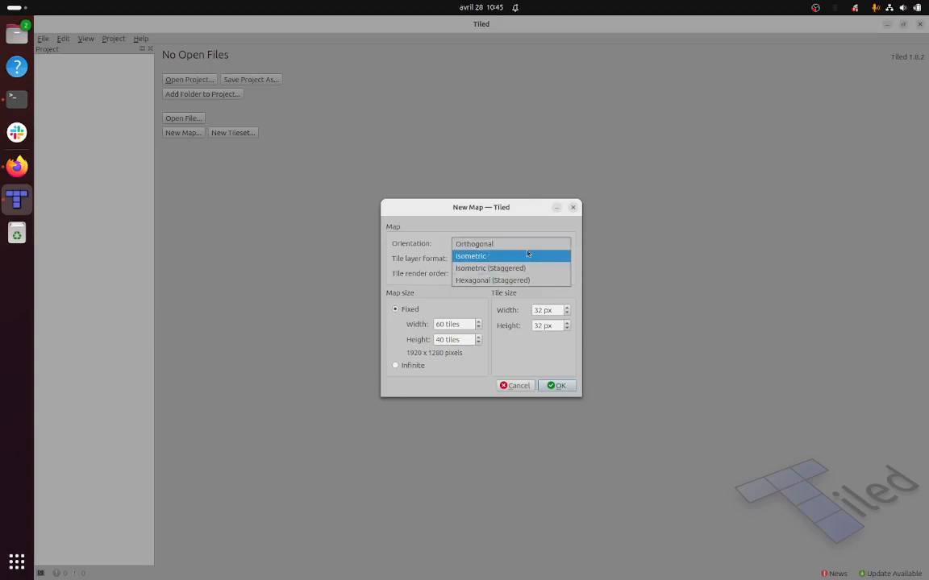
{"action": "left_click", "coordinate": [424, 245]}
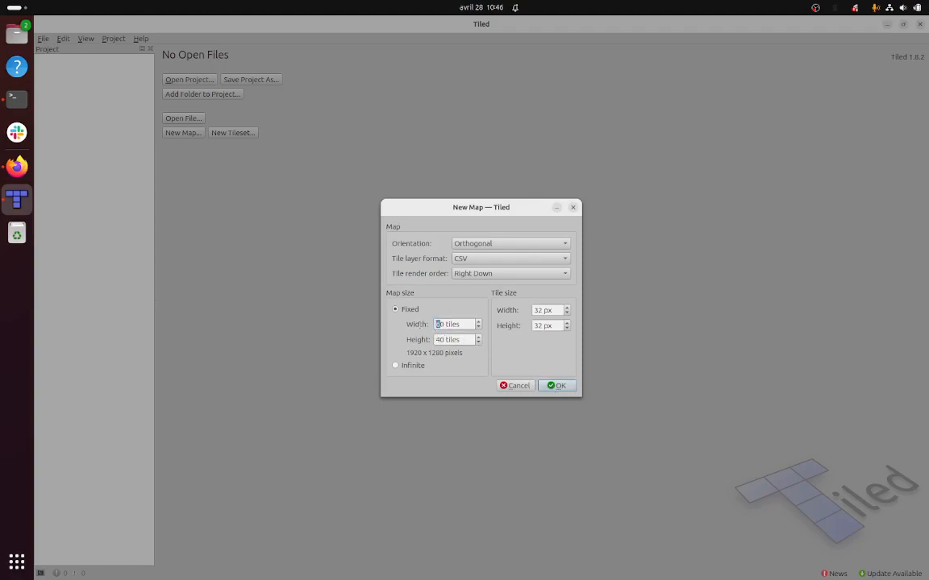
{"action": "type", "text": "32"}
{"action": "left_click", "coordinate": [559, 387]}
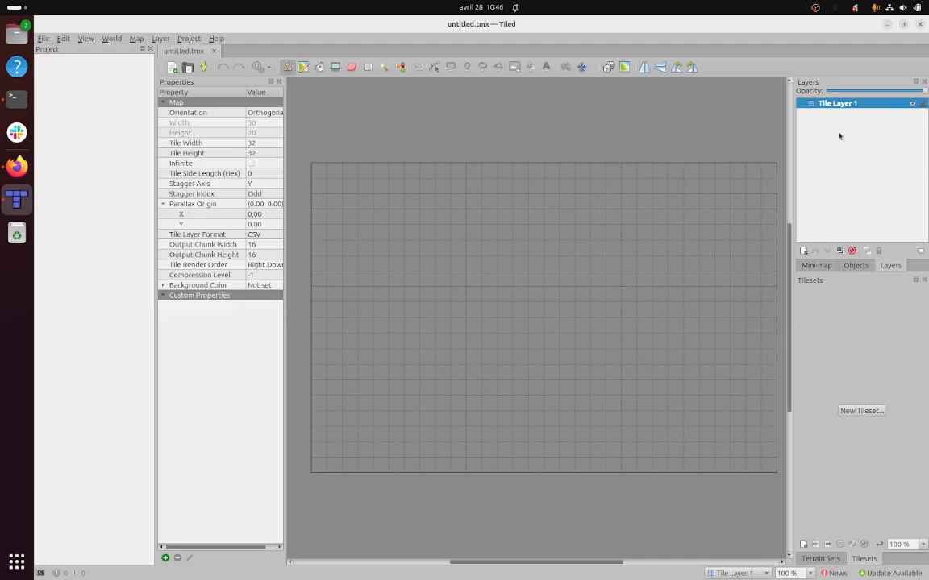
Add a second tile layer and move it below Tile Layer 1.
{"action": "left_click", "coordinate": [804, 250]}
{"action": "left_click", "coordinate": [807, 263]}
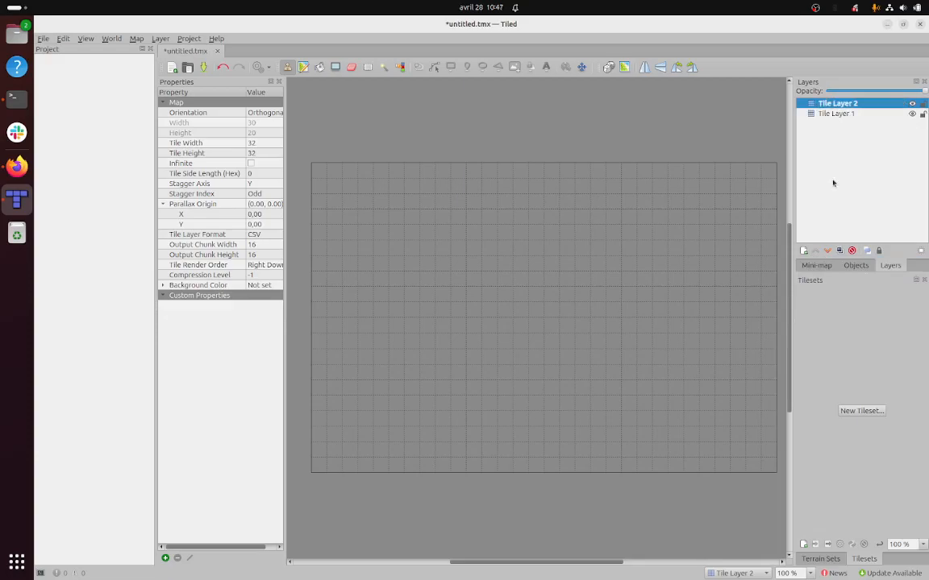
{"action": "left_click", "coordinate": [826, 251]}
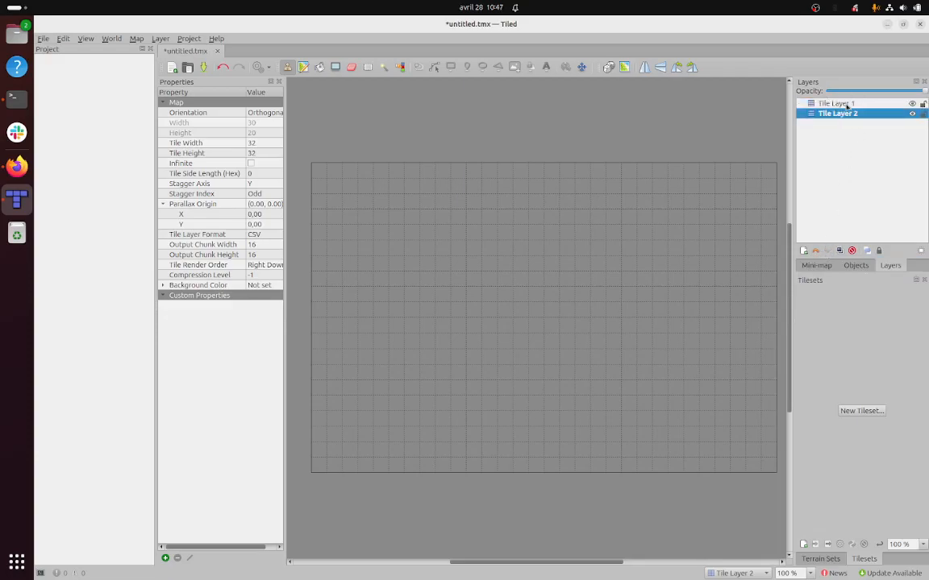
Rename Tile Layer 1 as "grass".
{"action": "left_click", "coordinate": [839, 105]}
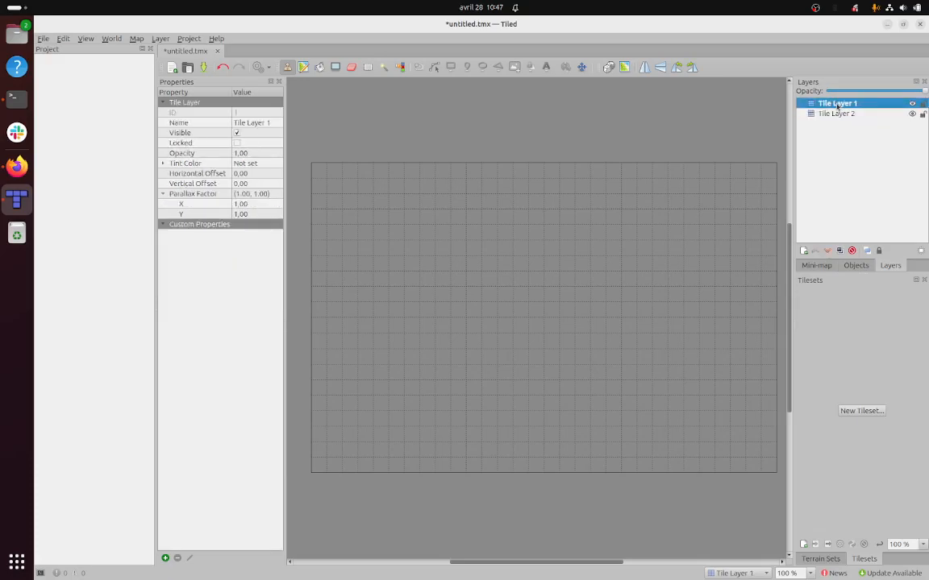
{"action": "double_click", "coordinate": [836, 105]}
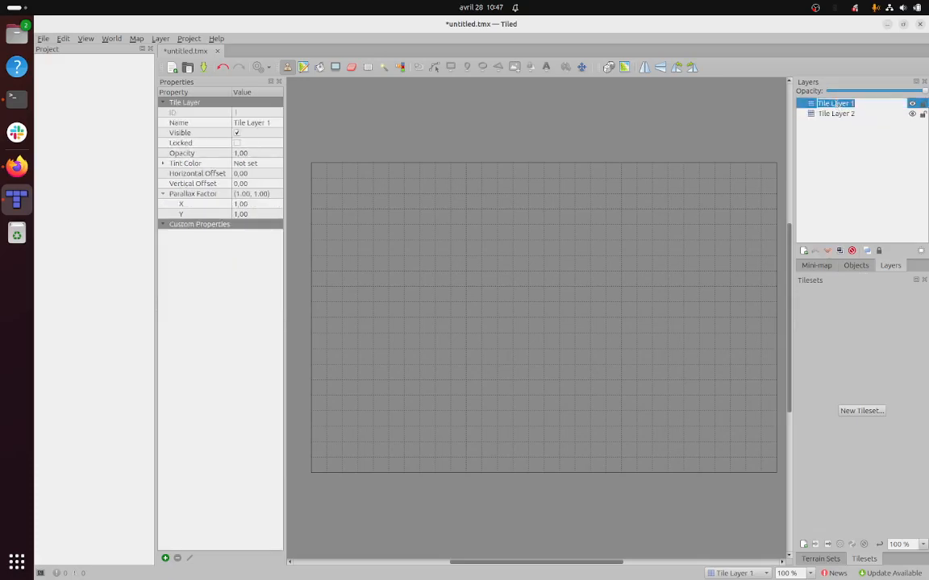
{"action": "type", "text": "grass"}
{"action": "key", "text": "Return"}
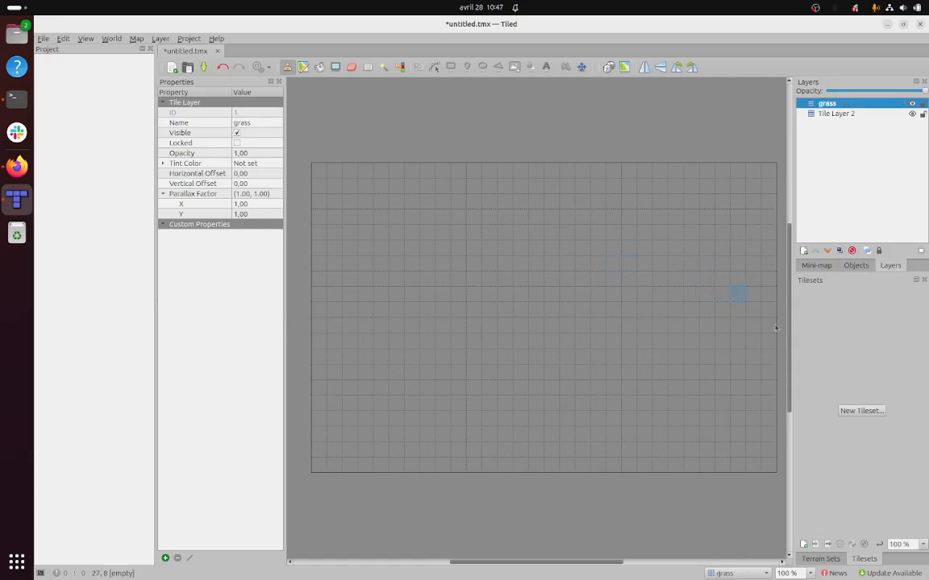
Create a tileset from map.png in the workadventure-gh-pages folder and save it as map.tsx in the home folder, replacing the existing file.
{"action": "left_click", "coordinate": [856, 411]}
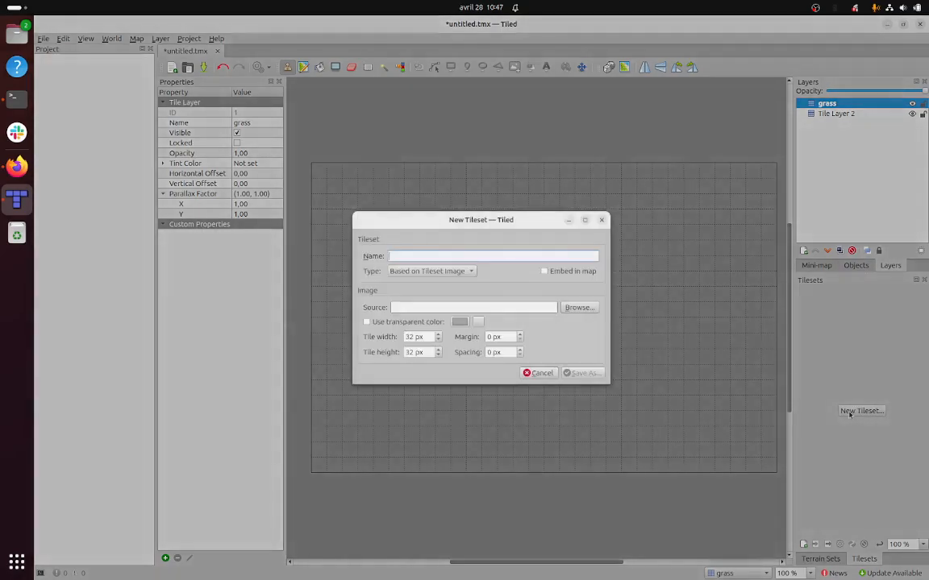
{"action": "left_click", "coordinate": [578, 307]}
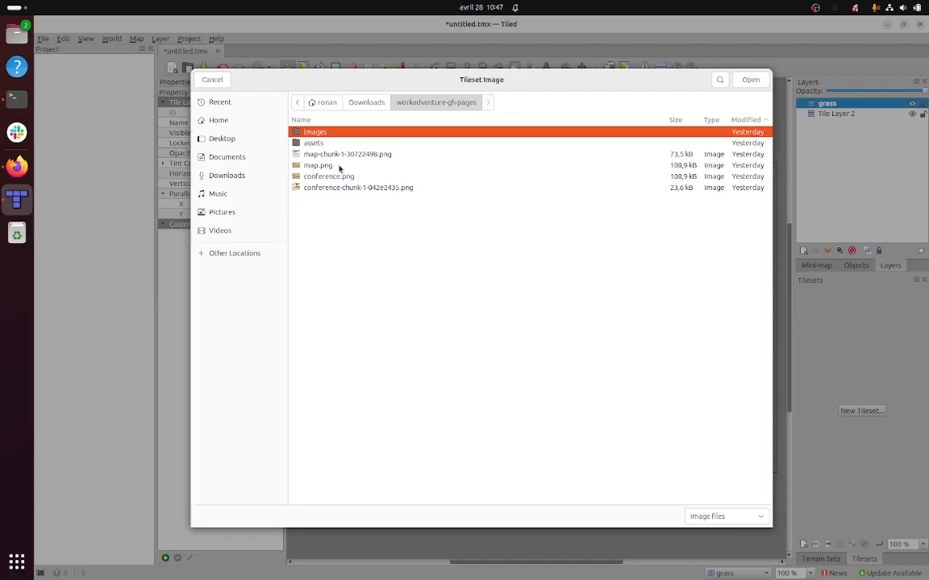
{"action": "left_click", "coordinate": [341, 166]}
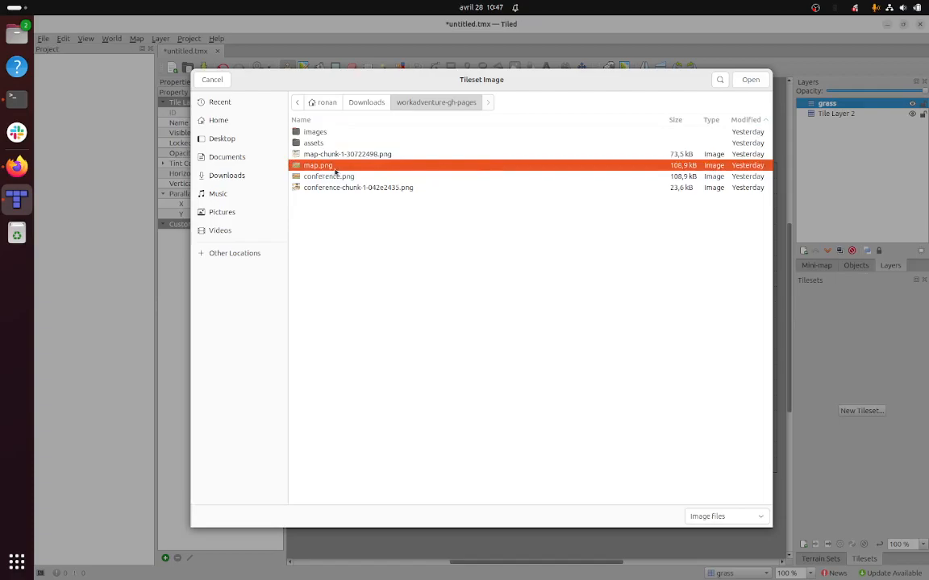
{"action": "left_click", "coordinate": [749, 80]}
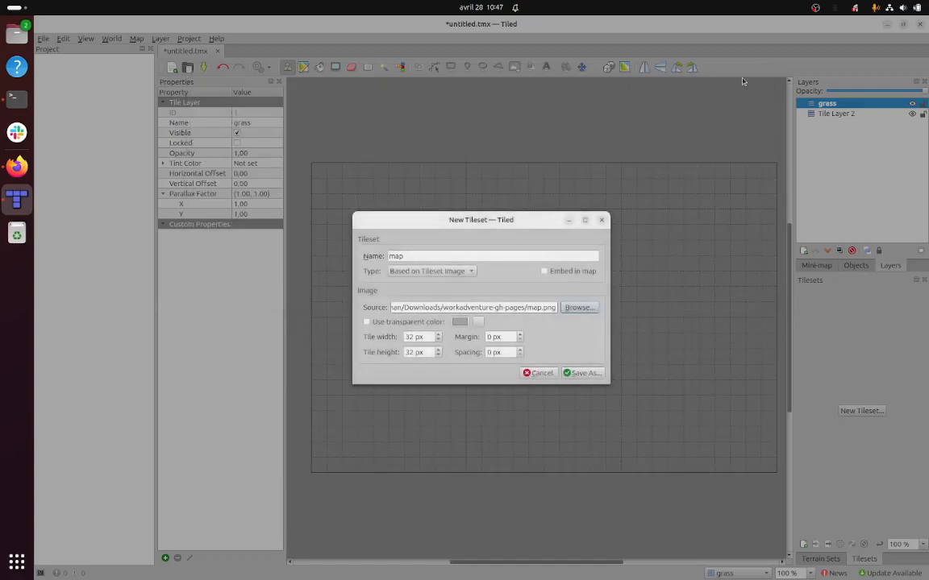
{"action": "left_click", "coordinate": [582, 373]}
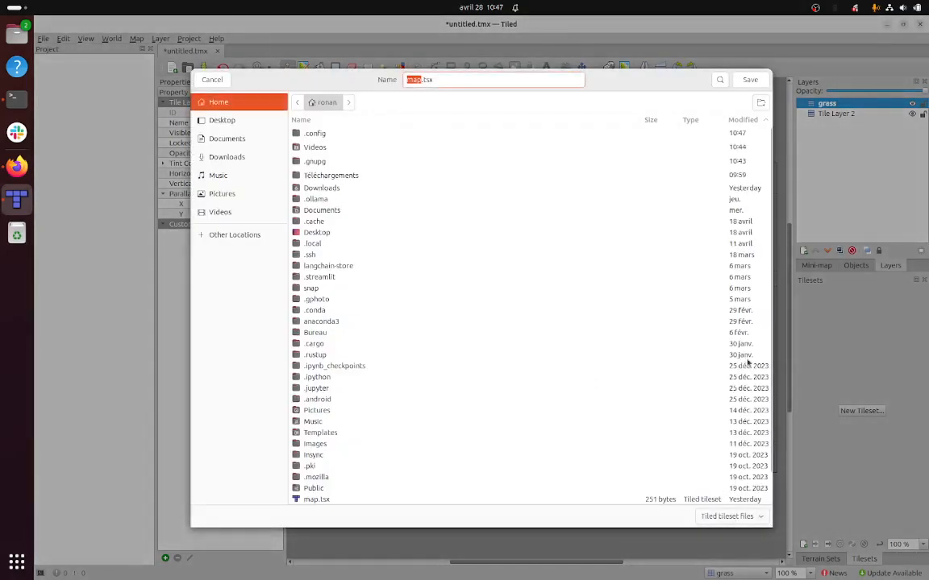
{"action": "left_click", "coordinate": [749, 80]}
{"action": "left_click", "coordinate": [524, 332]}
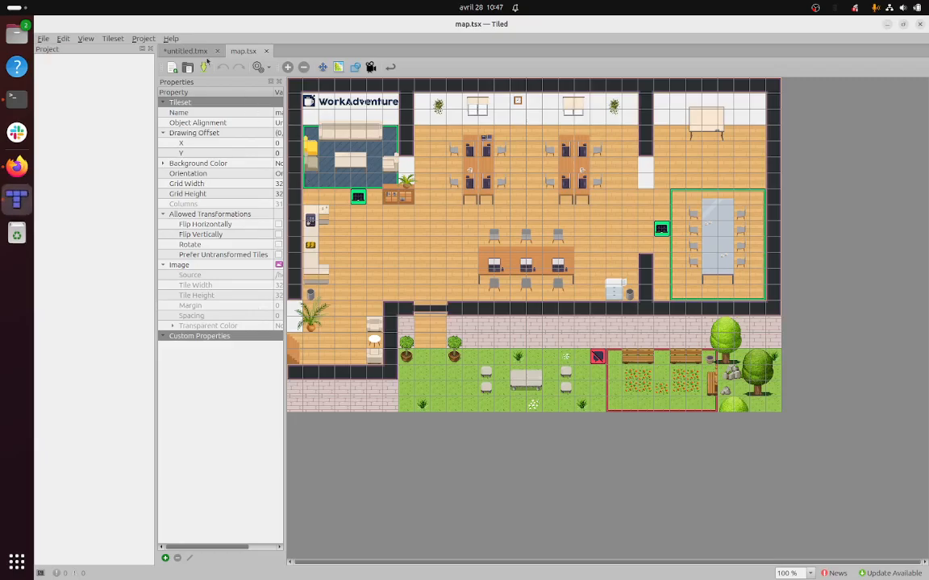
Return to the untitled map and paint a horizontal row of plain grass tiles, about 19 tiles long, on the grass layer.
{"action": "left_click", "coordinate": [187, 53]}
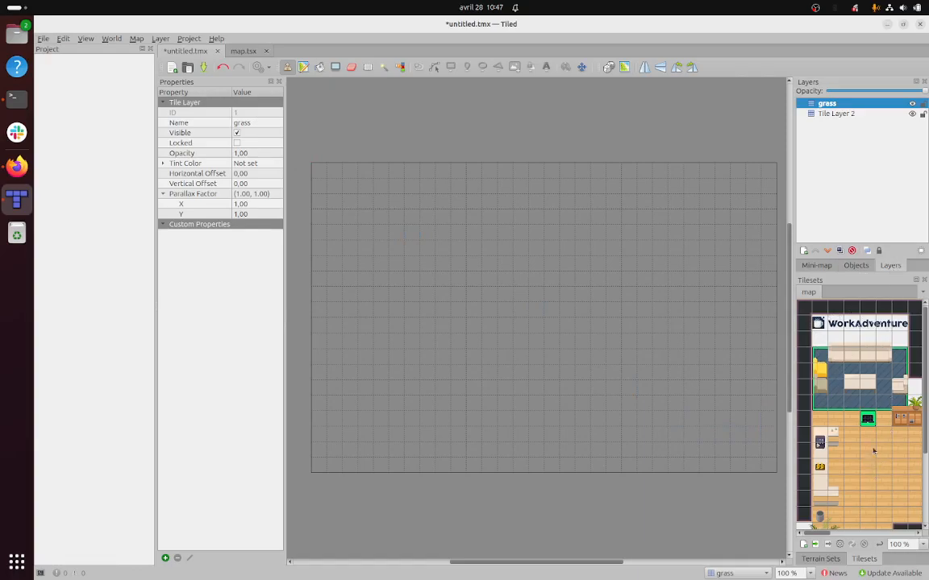
{"action": "scroll", "coordinate": [847, 444], "scroll_direction": "down", "scroll_amount": 3}
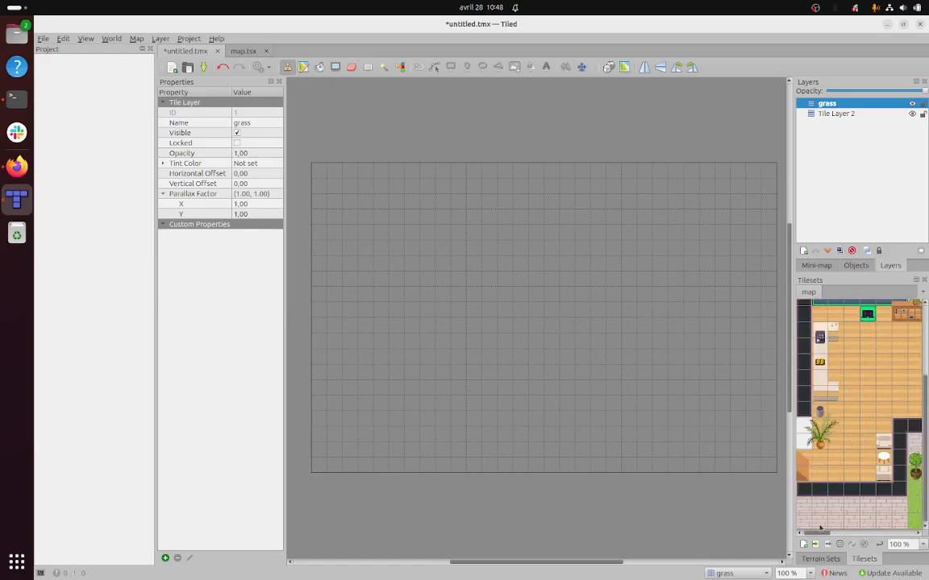
{"action": "left_click_drag", "start_coordinate": [820, 534], "coordinate": [848, 528]}
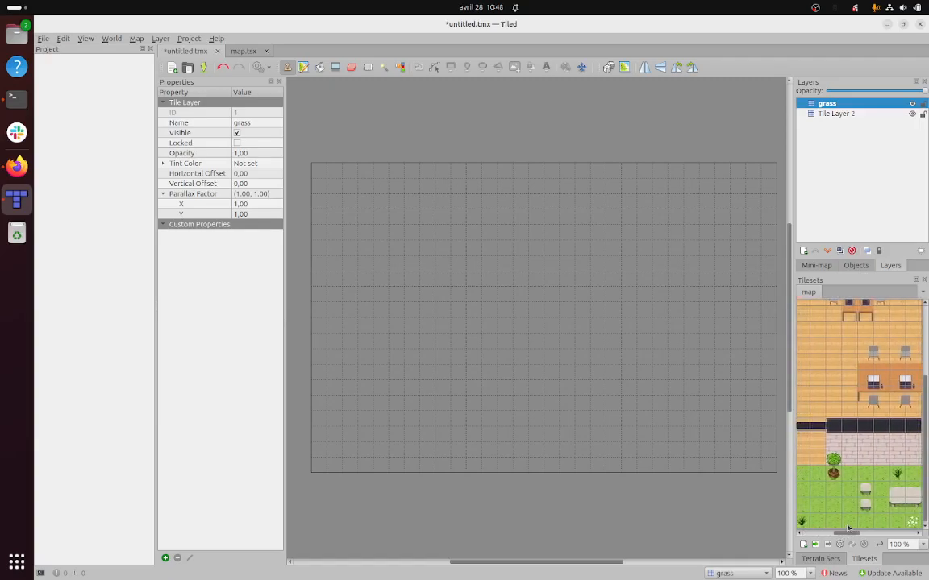
{"action": "left_click", "coordinate": [818, 491]}
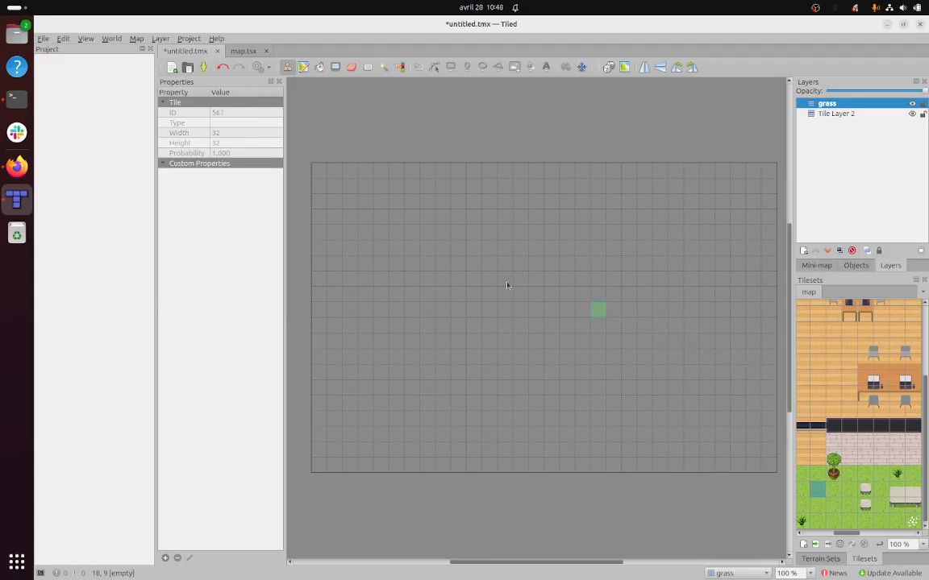
{"action": "left_click", "coordinate": [427, 255]}
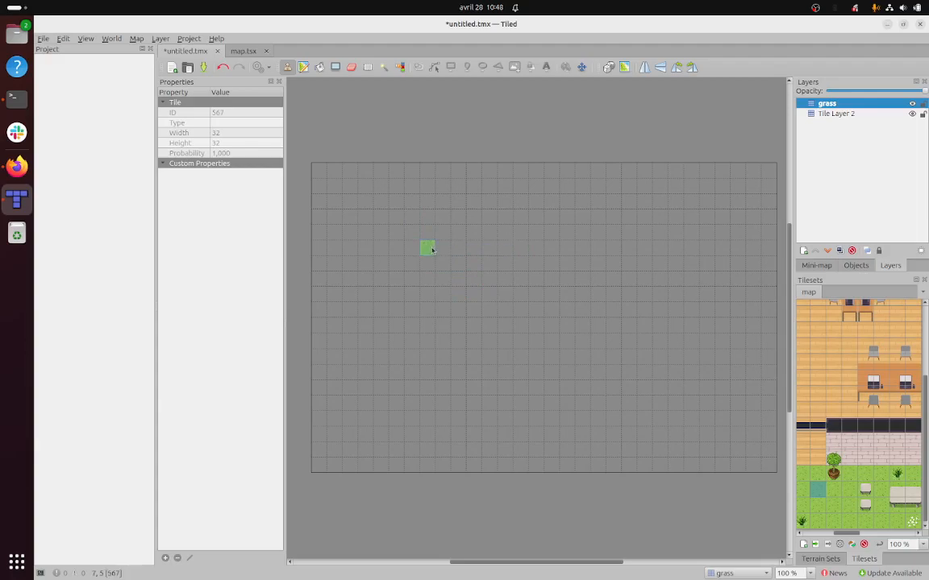
{"action": "left_click_drag", "start_coordinate": [432, 250], "coordinate": [705, 246]}
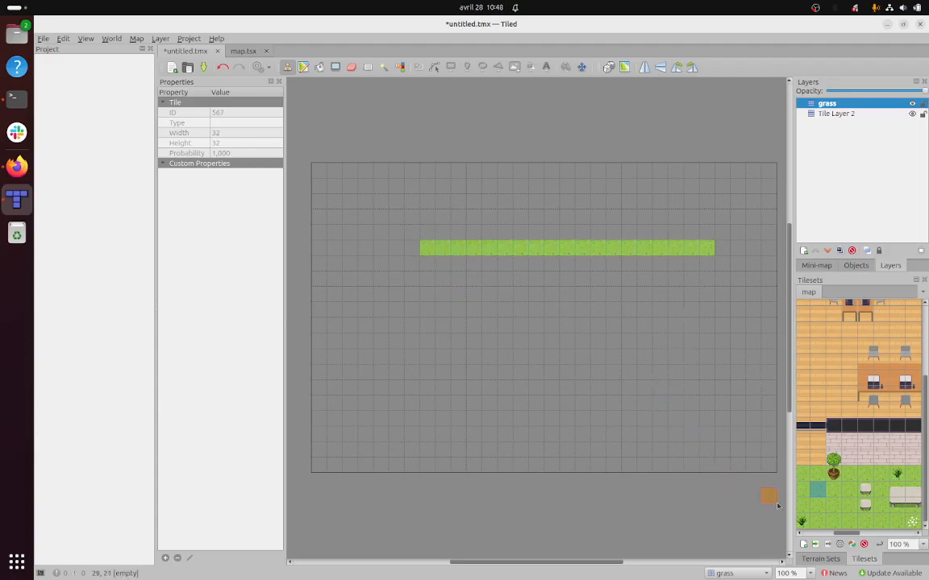
Paint a diagonal band with a 3 by 3 block of grass tiles and bucket-fill the remaining empty area of the map with grass.
{"action": "left_click_drag", "start_coordinate": [816, 488], "coordinate": [850, 526]}
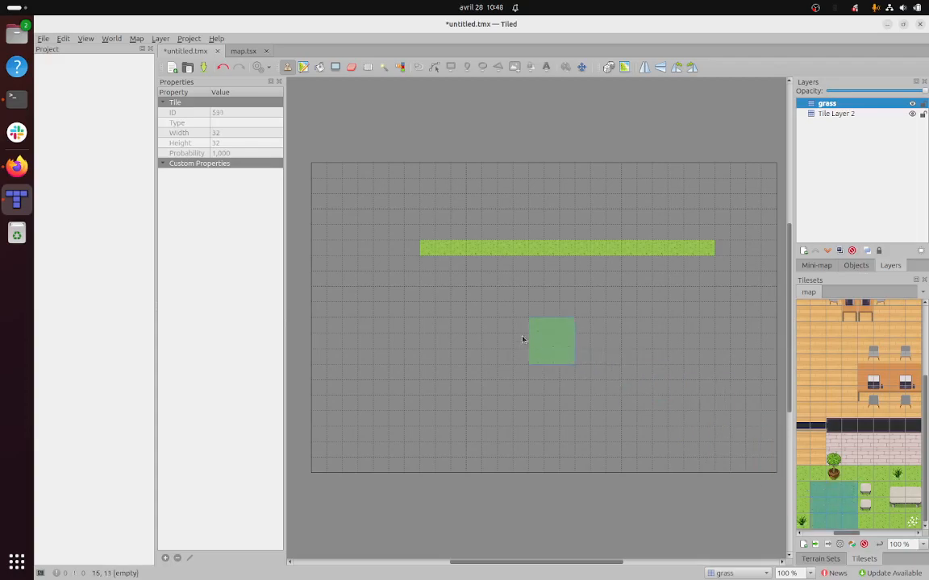
{"action": "left_click_drag", "start_coordinate": [332, 280], "coordinate": [653, 394]}
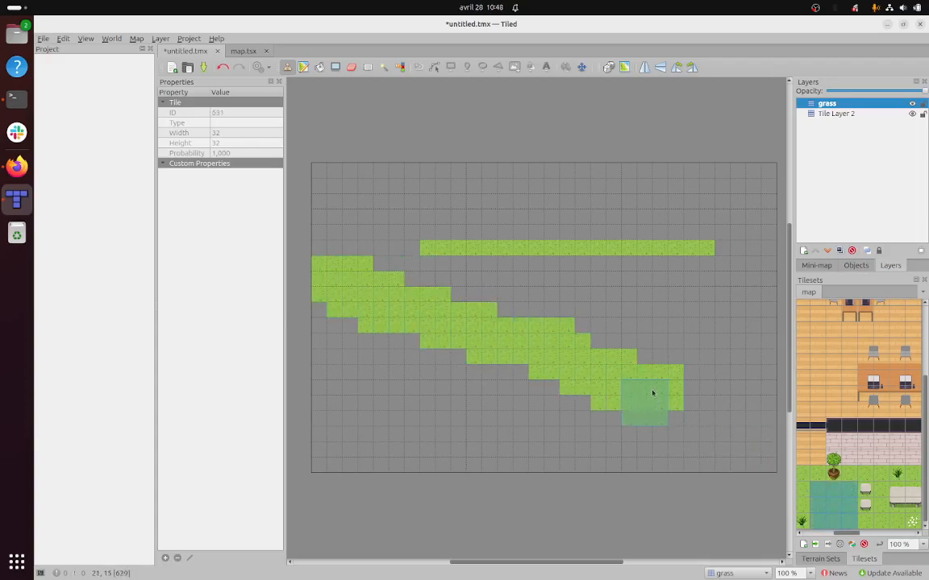
{"action": "left_click", "coordinate": [319, 70]}
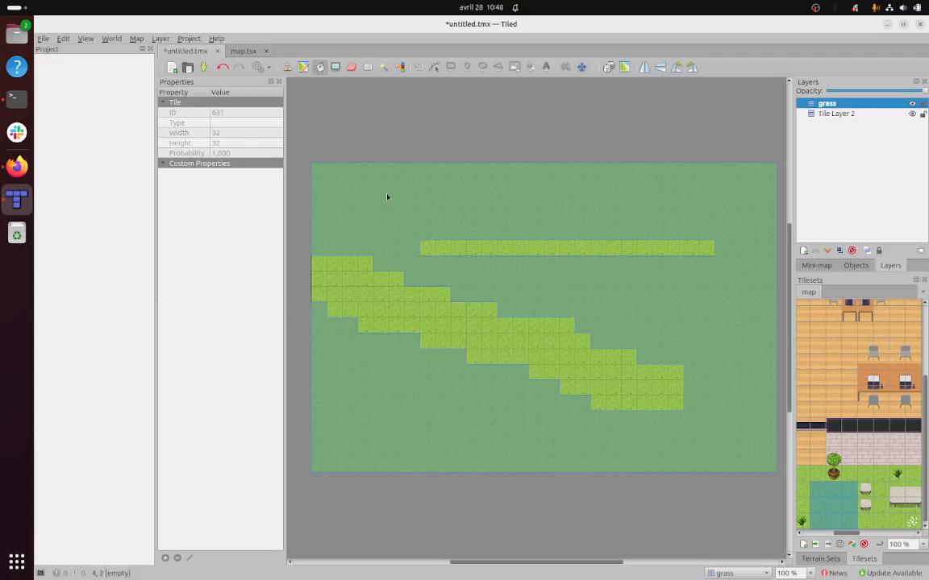
{"action": "left_click", "coordinate": [387, 196]}
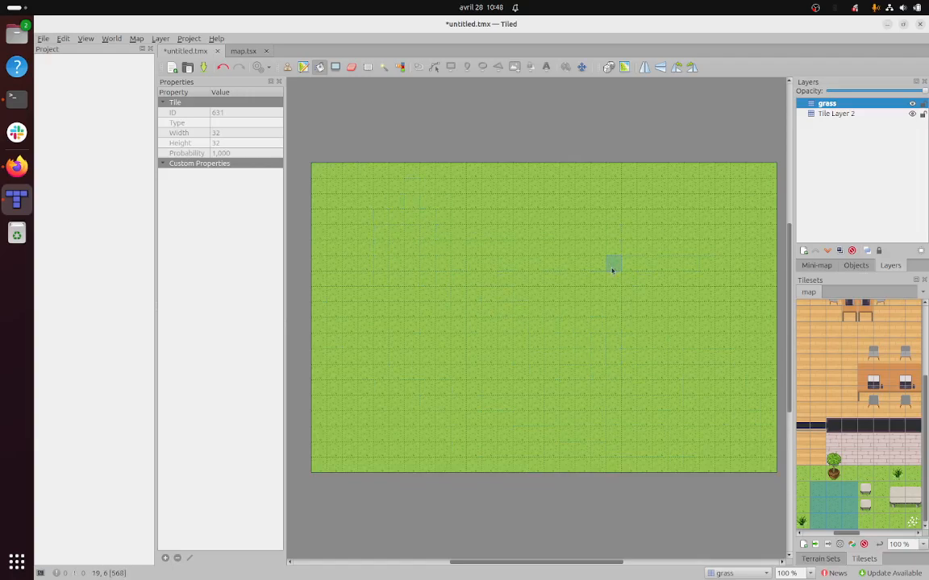
Move Tile Layer 2 above the grass layer and rename it "walls".
{"action": "left_click", "coordinate": [832, 115]}
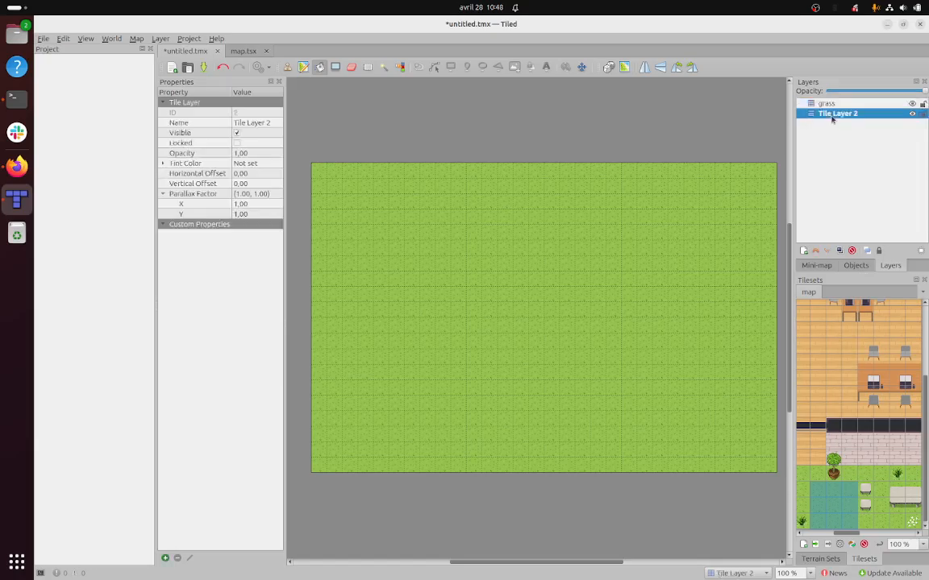
{"action": "key", "text": "ctrl+shift+Up"}
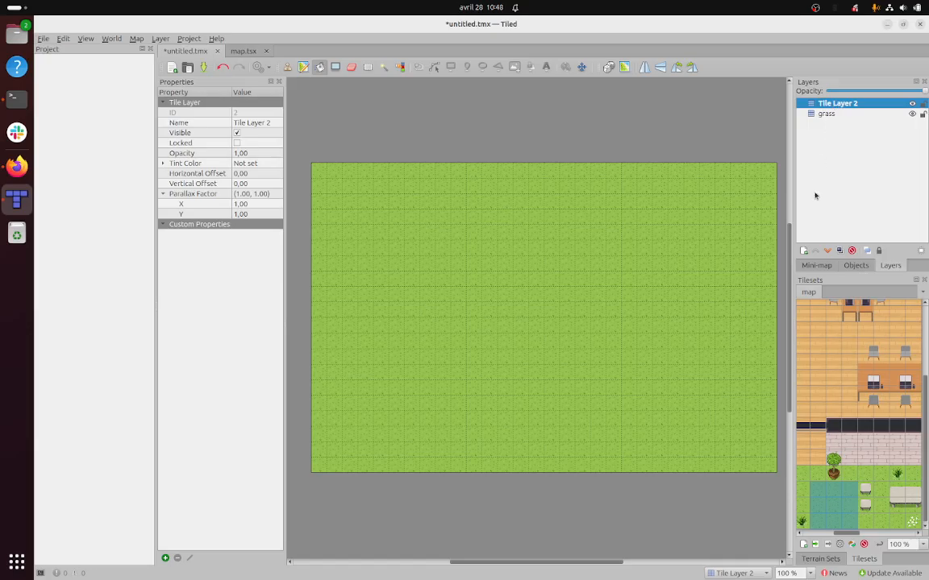
{"action": "double_click", "coordinate": [829, 106]}
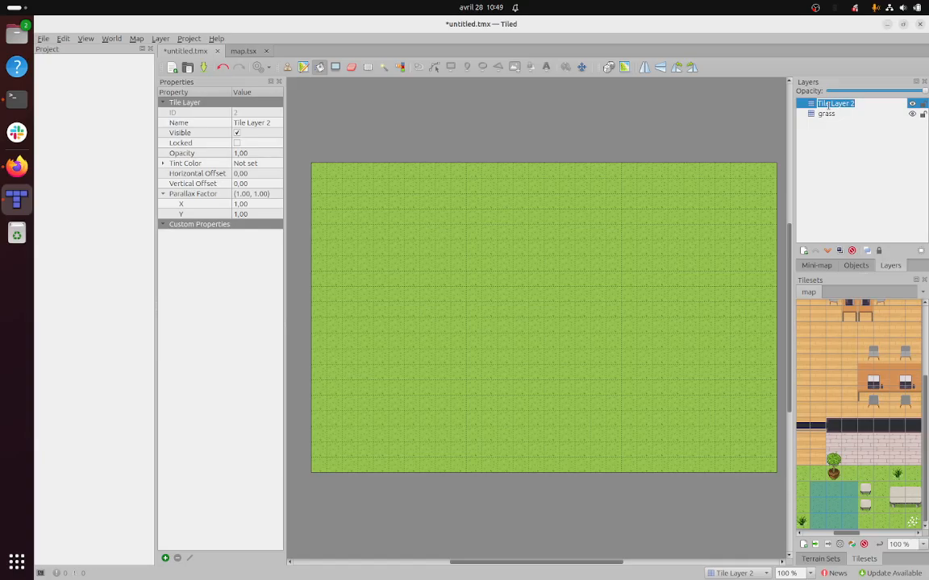
{"action": "type", "text": "W"}
{"action": "key", "text": "Return"}
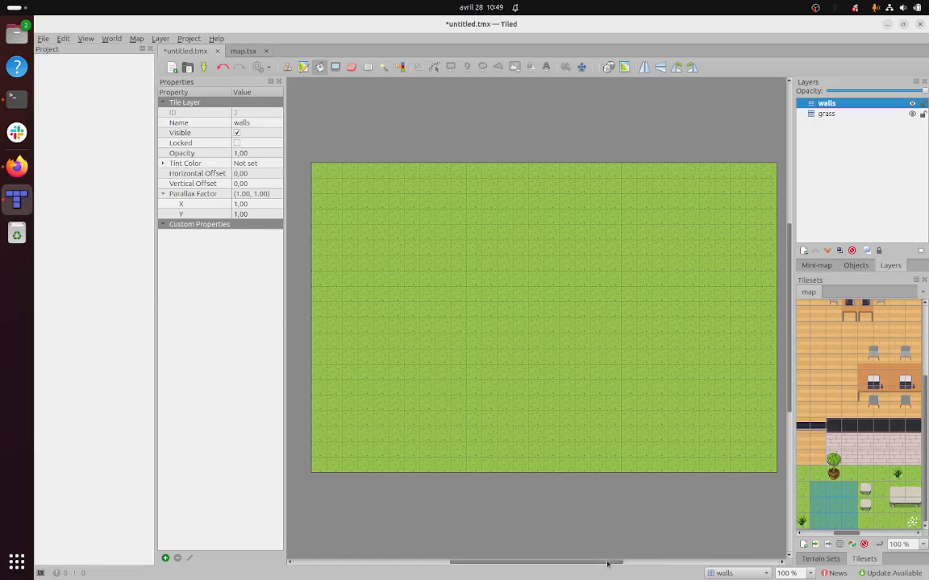
Stamp a straight band of light brick tiles on the walls layer near the map's lower edge, 26 tiles long and 2 tiles high.
{"action": "left_click", "coordinate": [865, 461]}
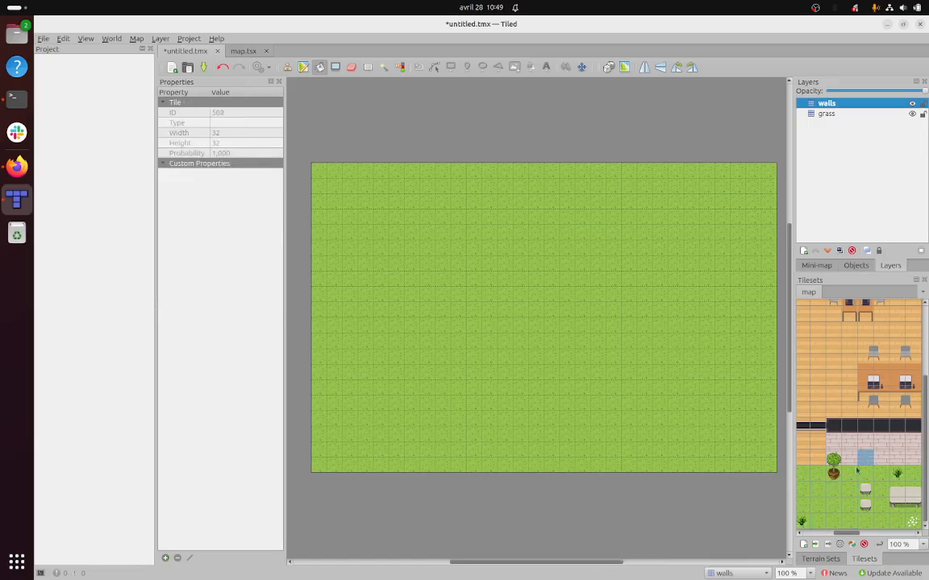
{"action": "mouse_move", "coordinate": [614, 562]}
{"action": "left_mouse_down"}
{"action": "mouse_move", "coordinate": [640, 561]}
{"action": "mouse_move", "coordinate": [598, 558]}
{"action": "left_mouse_up"}
{"action": "left_click_drag", "start_coordinate": [850, 444], "coordinate": [906, 459]}
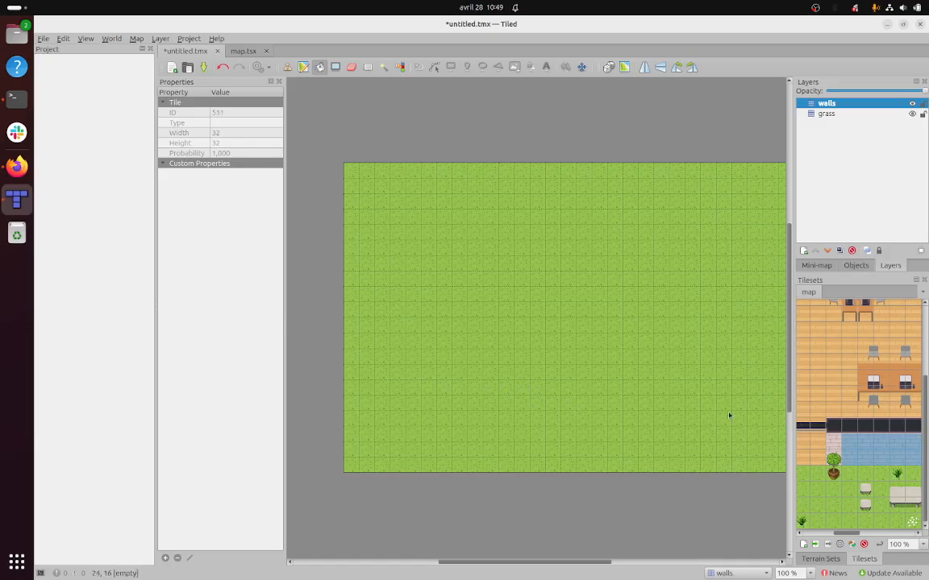
{"action": "left_click", "coordinate": [288, 67]}
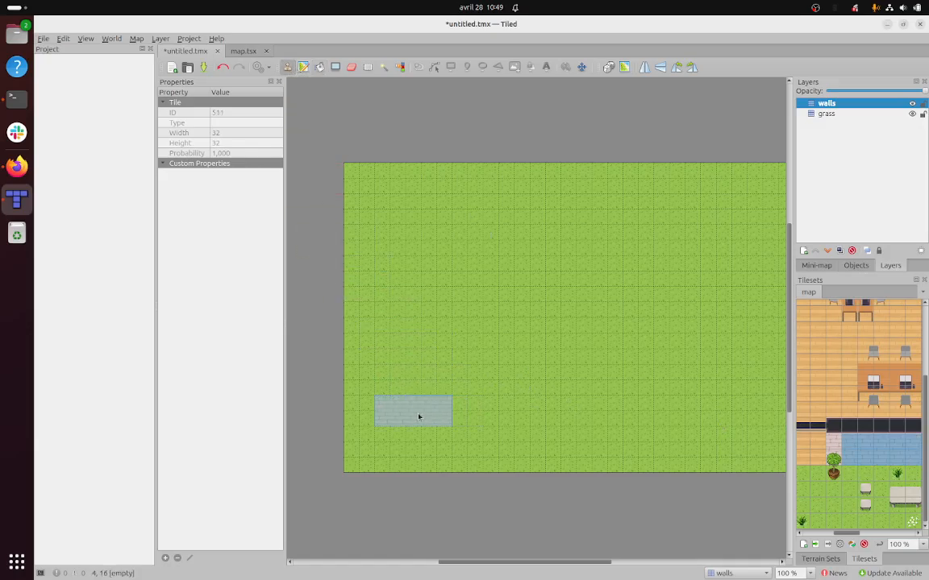
{"action": "left_click_drag", "start_coordinate": [419, 416], "coordinate": [525, 413]}
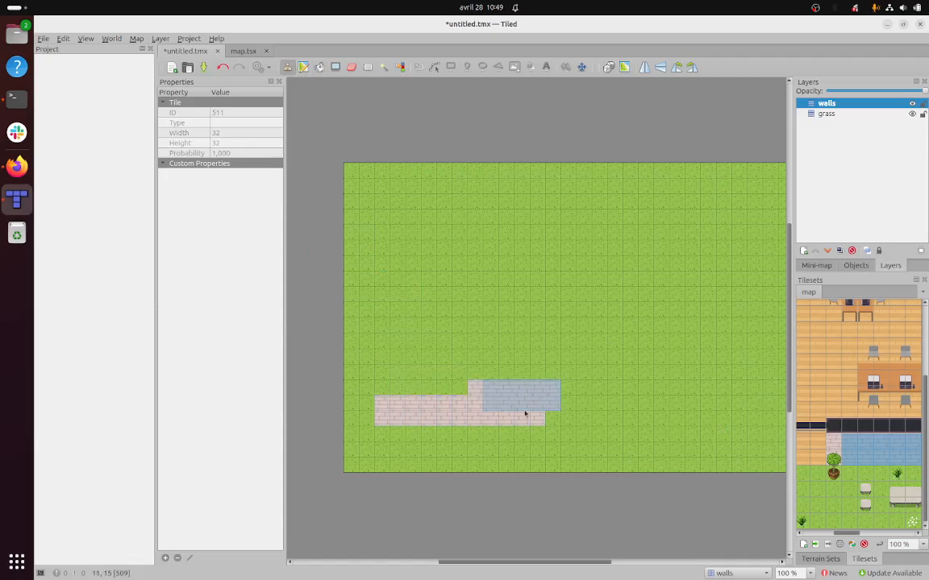
{"action": "key", "text": "ctrl+z"}
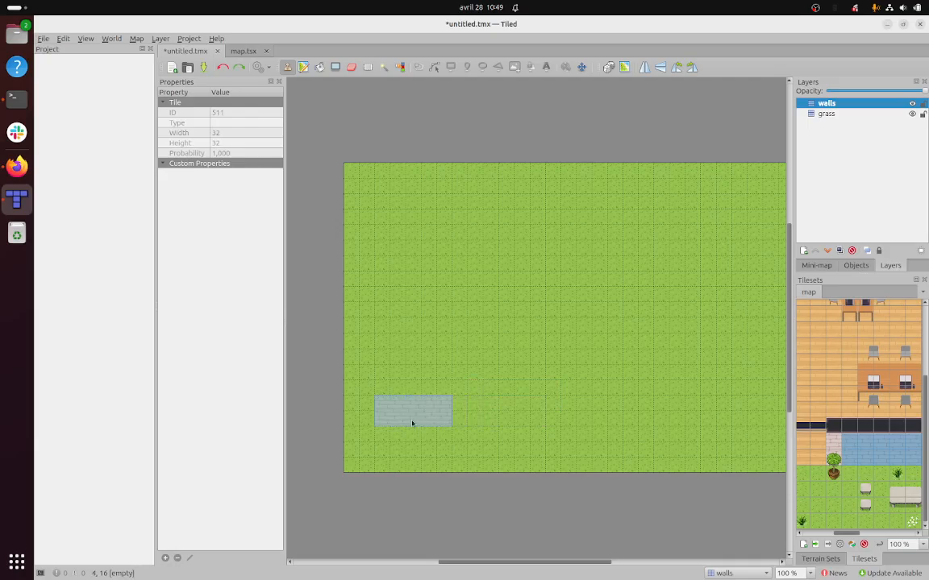
{"action": "left_click", "coordinate": [412, 423]}
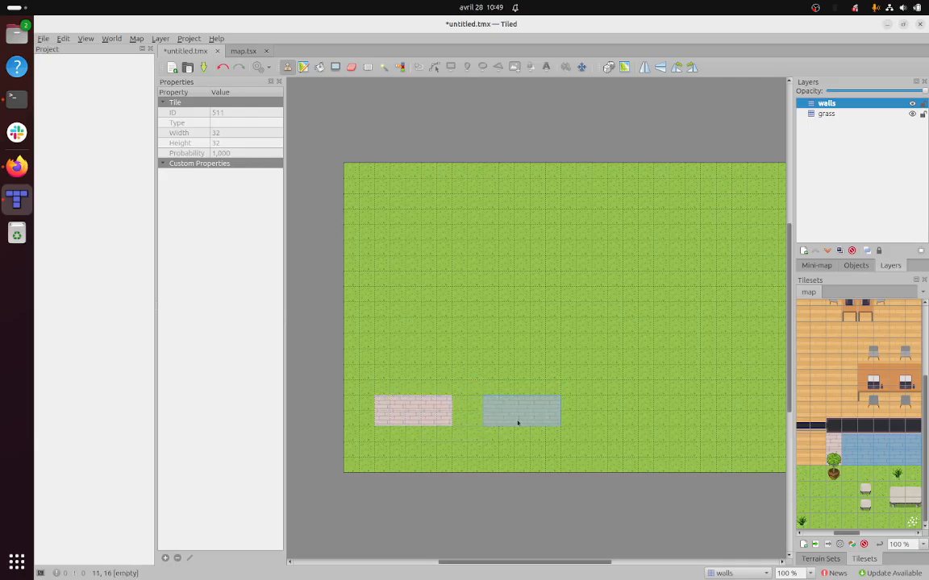
{"action": "left_click_drag", "start_coordinate": [487, 421], "coordinate": [576, 417]}
{"action": "left_click_drag", "start_coordinate": [580, 563], "coordinate": [614, 562]}
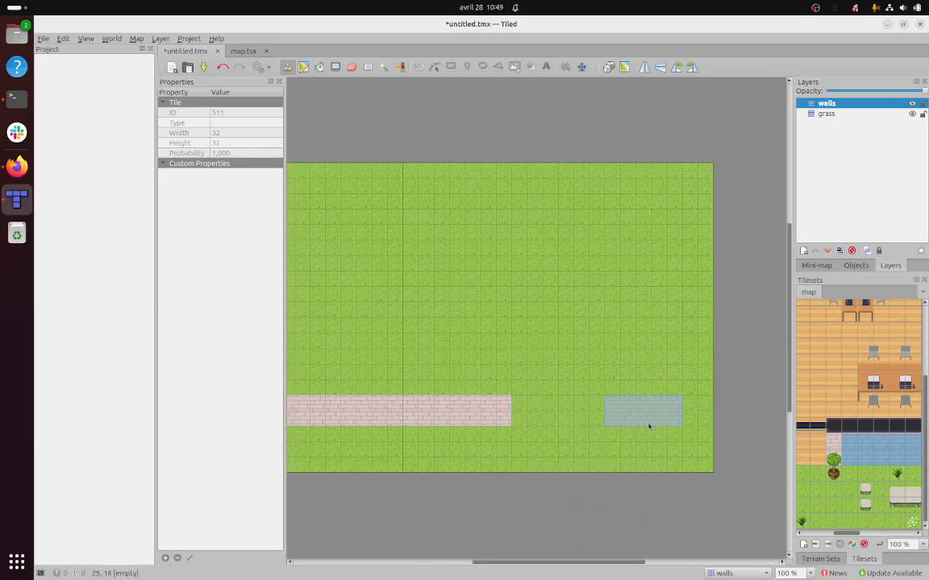
{"action": "left_click_drag", "start_coordinate": [649, 425], "coordinate": [541, 425]}
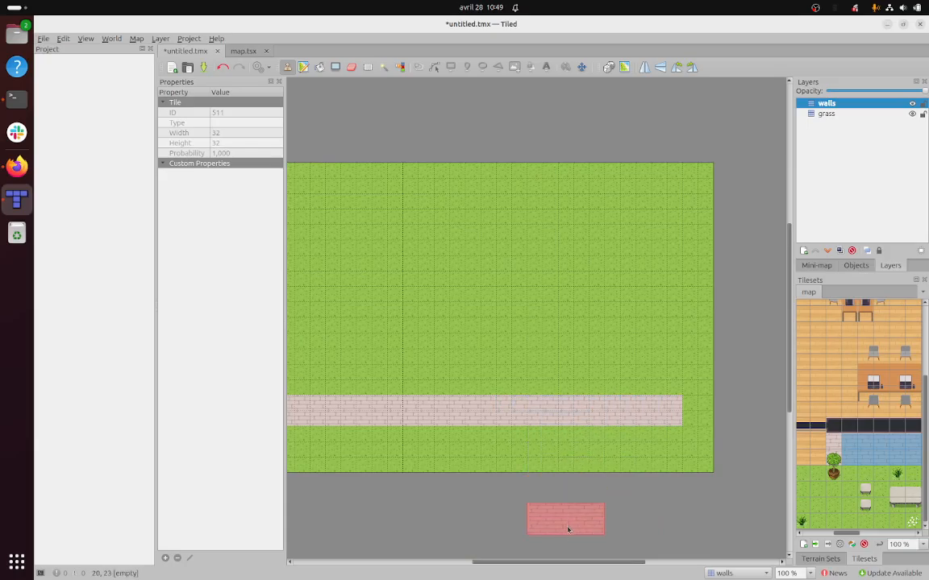
{"action": "mouse_move", "coordinate": [564, 562]}
{"action": "left_mouse_down"}
{"action": "mouse_move", "coordinate": [537, 562]}
{"action": "mouse_move", "coordinate": [546, 562]}
{"action": "left_mouse_up"}
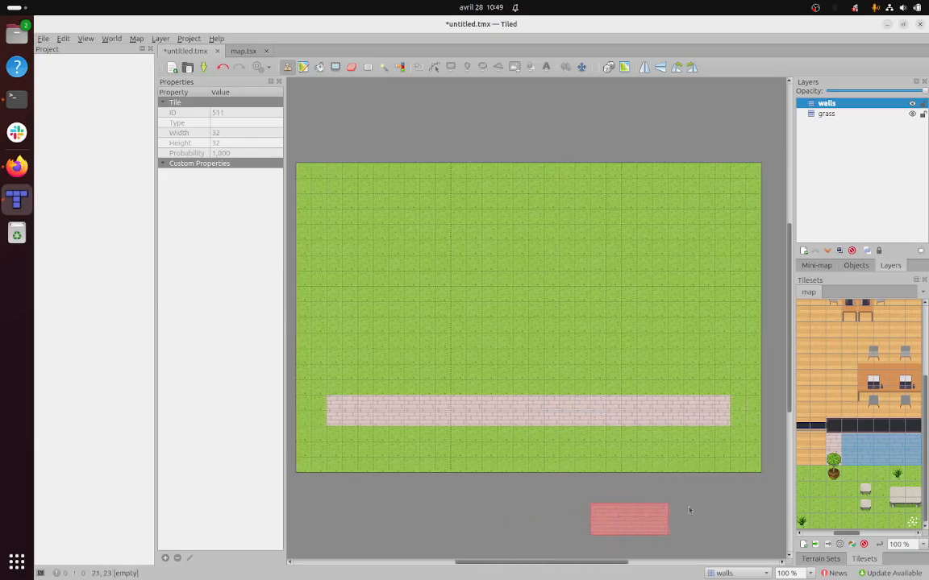
Erase a doorway 3 tiles wide through both rows of the brick wall near its middle.
{"action": "left_click_drag", "start_coordinate": [792, 482], "coordinate": [782, 482]}
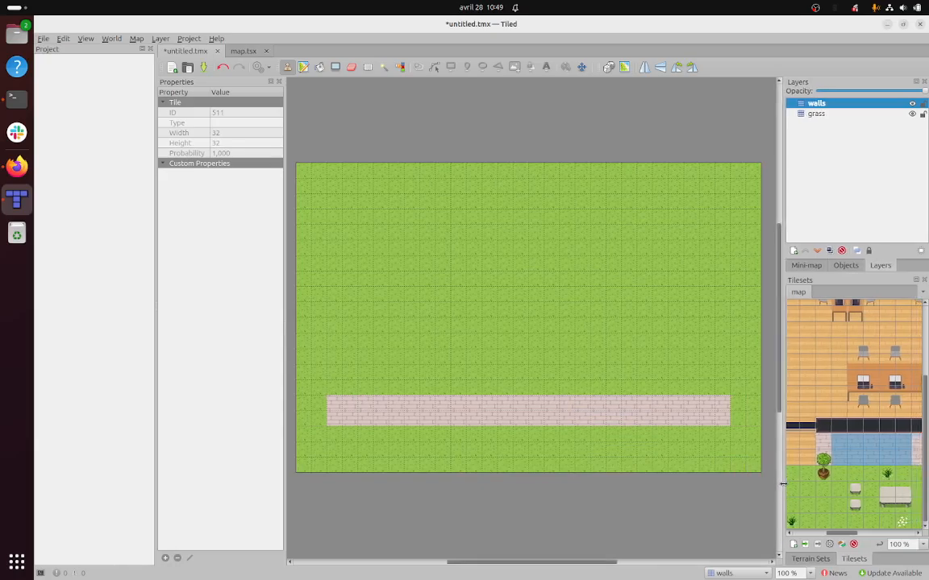
{"action": "scroll", "coordinate": [830, 475], "scroll_direction": "left", "scroll_amount": 3}
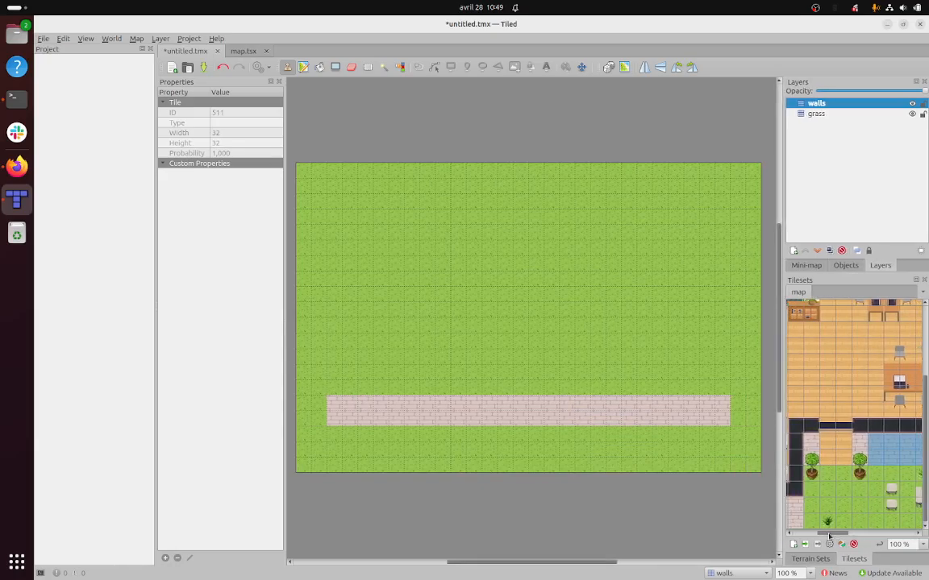
{"action": "left_click_drag", "start_coordinate": [808, 425], "coordinate": [863, 477]}
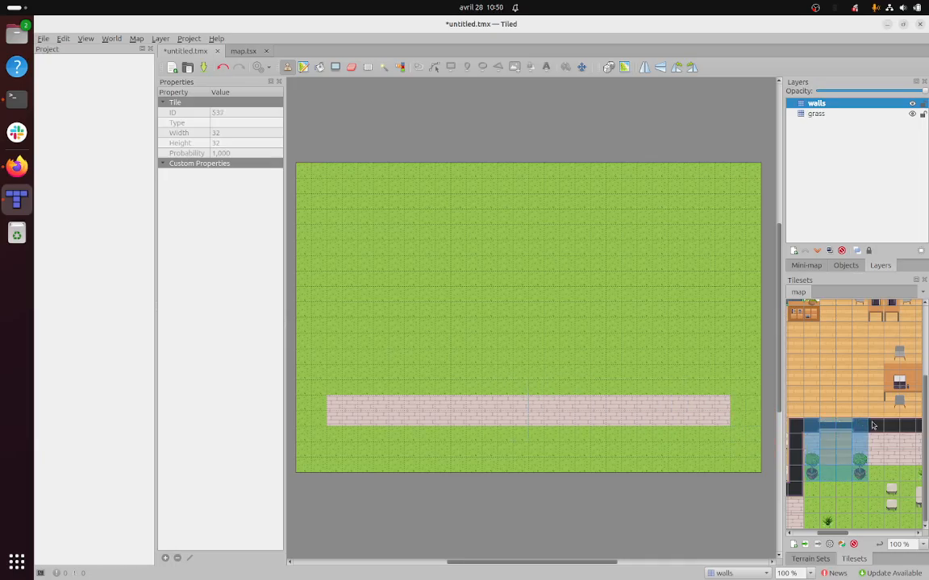
{"action": "left_click", "coordinate": [845, 439]}
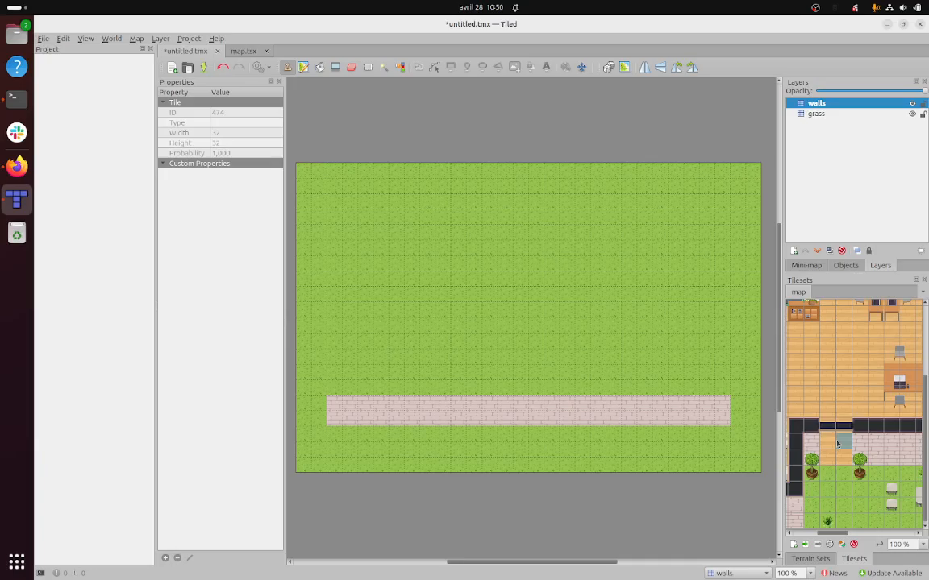
{"action": "left_click", "coordinate": [840, 479]}
{"action": "key", "text": "e"}
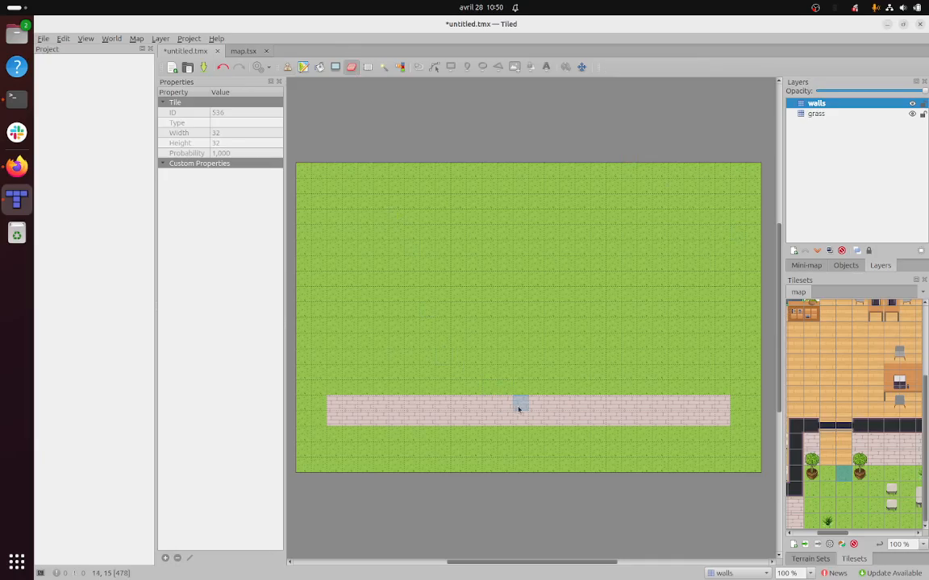
{"action": "mouse_move", "coordinate": [518, 410]}
{"action": "left_mouse_down"}
{"action": "mouse_move", "coordinate": [547, 411]}
{"action": "mouse_move", "coordinate": [550, 420]}
{"action": "left_mouse_up"}
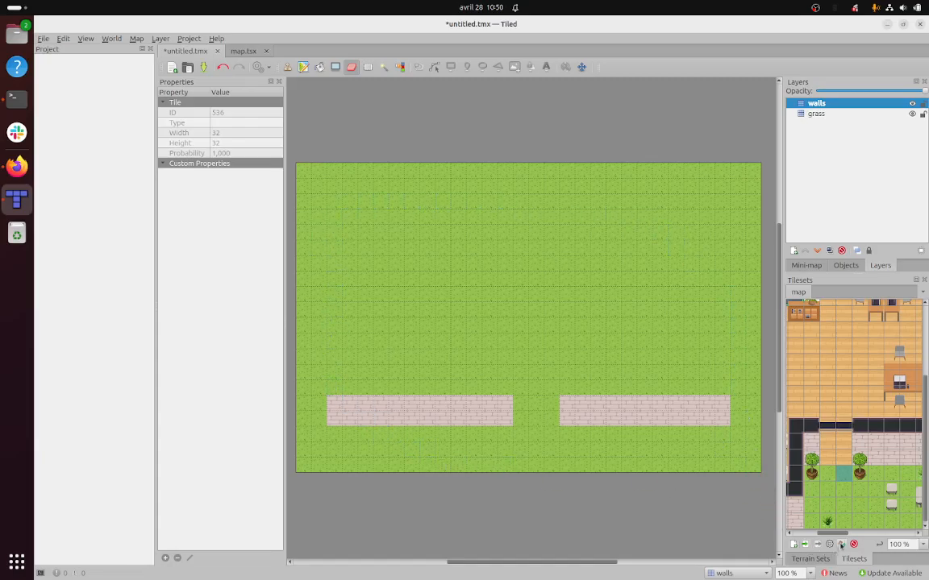
Stamp a 12-tile column of dark wall tiles upward from the right end of the brick wall.
{"action": "left_click_drag", "start_coordinate": [837, 534], "coordinate": [927, 535]}
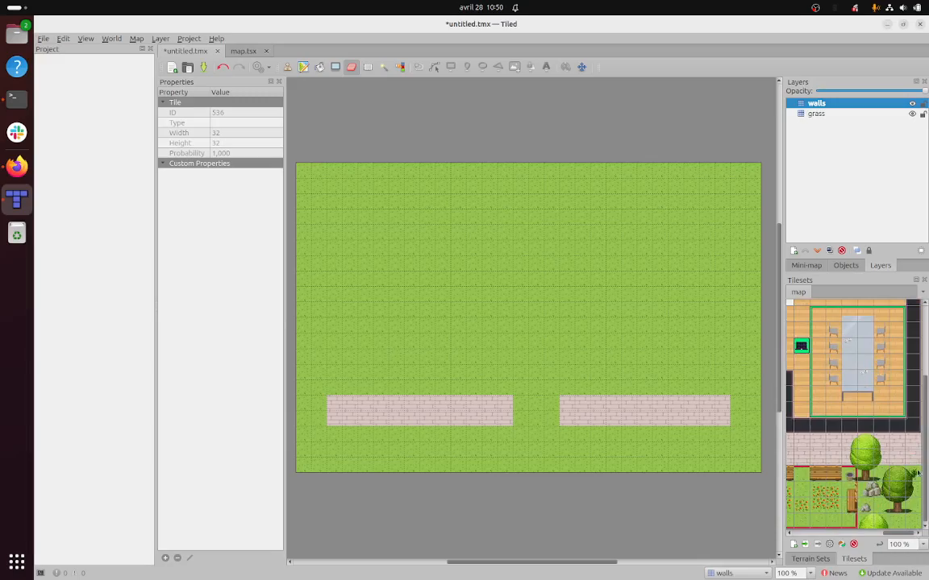
{"action": "left_click_drag", "start_coordinate": [919, 460], "coordinate": [915, 324]}
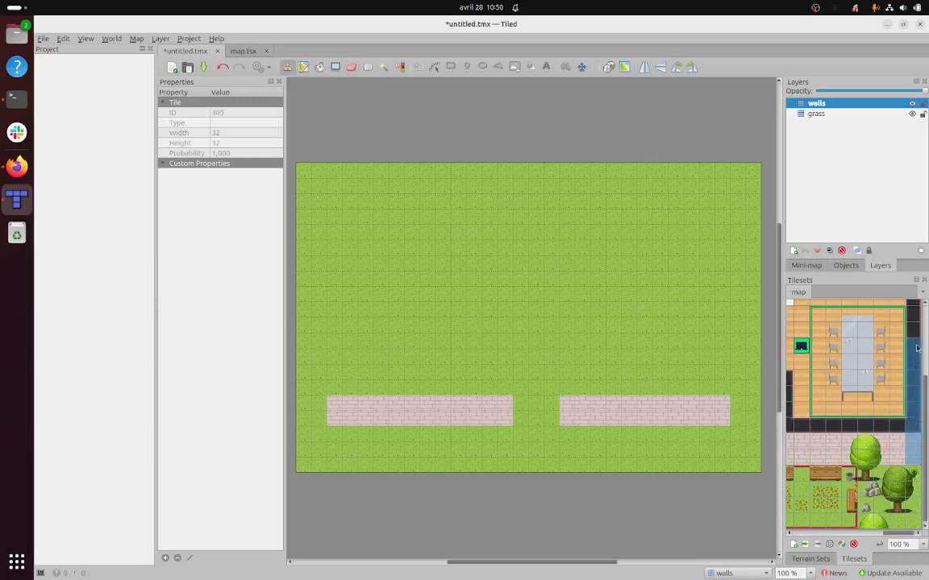
{"action": "left_click", "coordinate": [722, 380]}
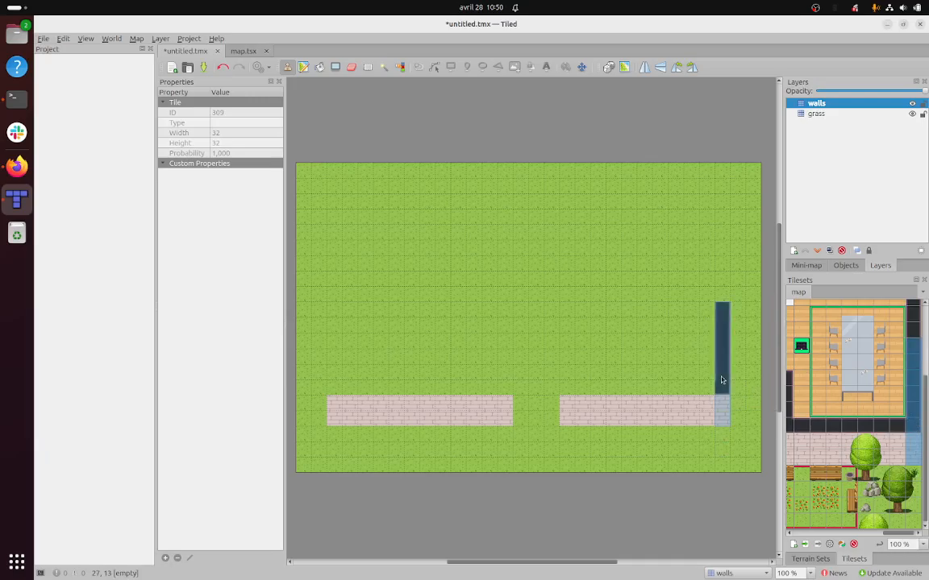
{"action": "left_click", "coordinate": [916, 325]}
{"action": "left_click_drag", "start_coordinate": [913, 308], "coordinate": [914, 415]}
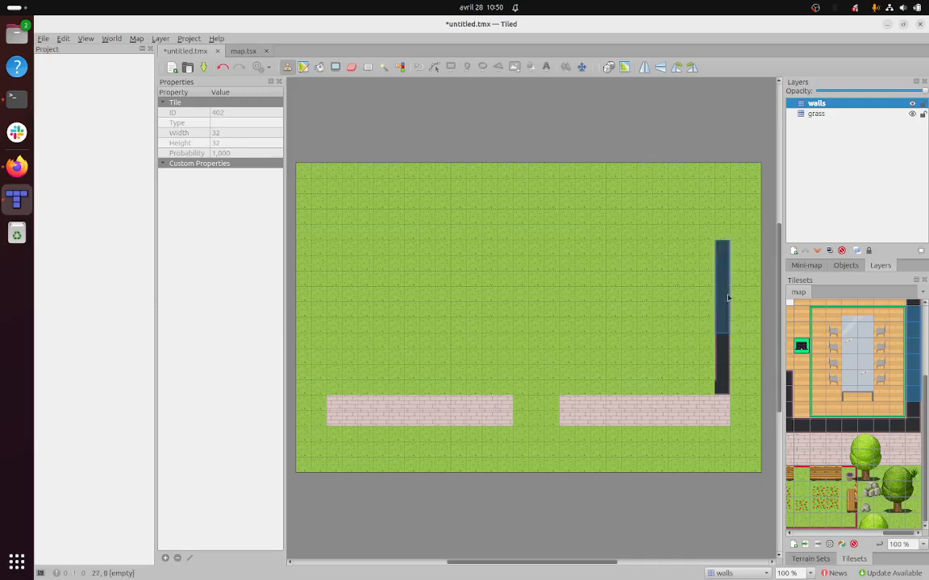
{"action": "left_click", "coordinate": [728, 261]}
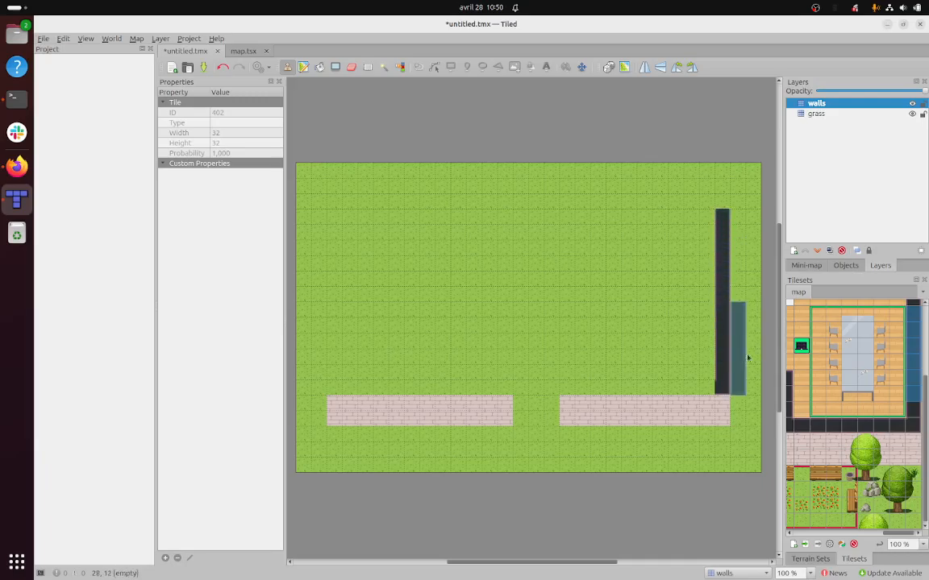
Run a row of dark wall tiles with its right corner across the top of the building, 25 tiles long.
{"action": "scroll", "coordinate": [910, 403], "scroll_direction": "up", "scroll_amount": 2}
{"action": "scroll", "coordinate": [909, 403], "scroll_direction": "up", "scroll_amount": 2}
{"action": "left_click_drag", "start_coordinate": [912, 309], "coordinate": [836, 317]}
{"action": "left_click", "coordinate": [697, 203]}
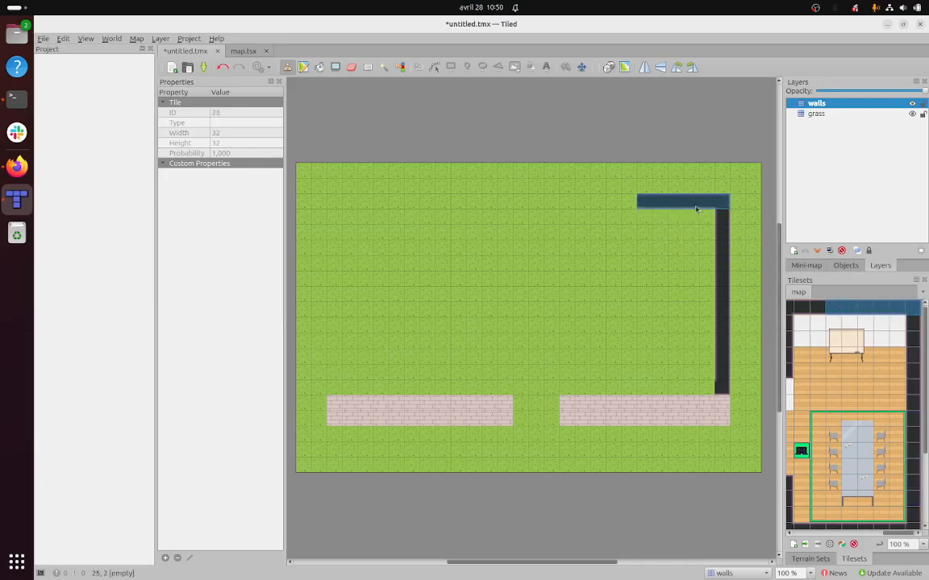
{"action": "left_click", "coordinate": [861, 309]}
{"action": "left_click_drag", "start_coordinate": [883, 309], "coordinate": [830, 309]}
{"action": "left_click", "coordinate": [611, 203]}
{"action": "left_click", "coordinate": [547, 204]}
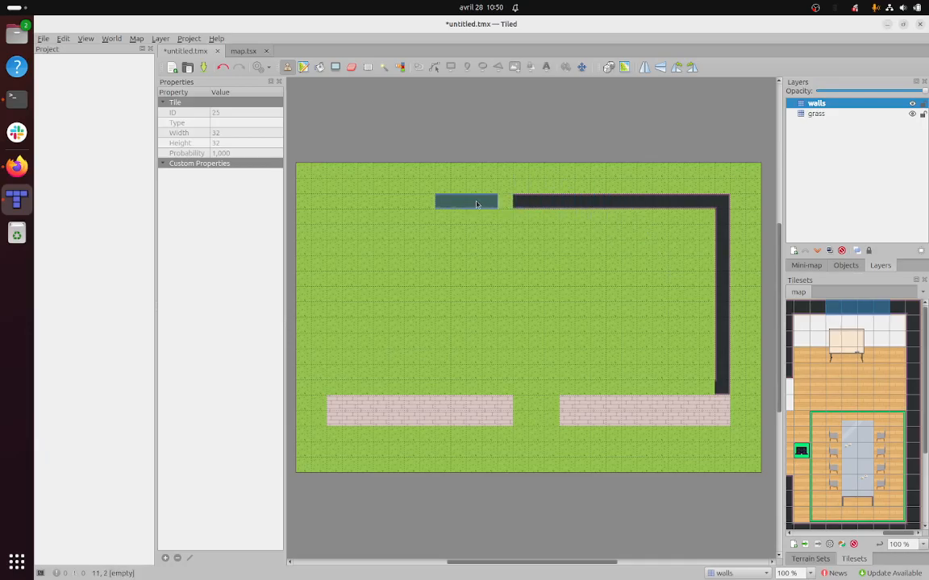
{"action": "left_click", "coordinate": [483, 204]}
{"action": "left_click", "coordinate": [426, 206]}
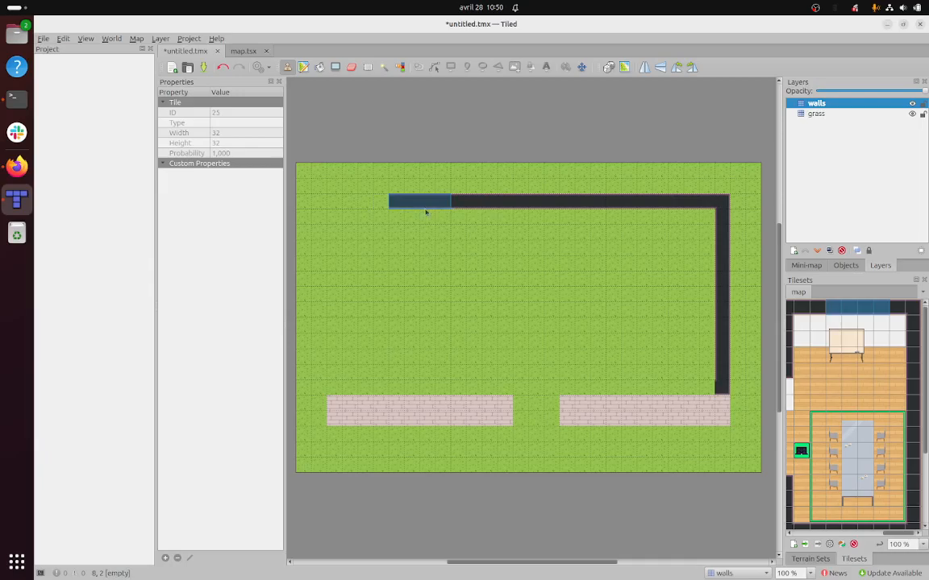
{"action": "left_click", "coordinate": [374, 207]}
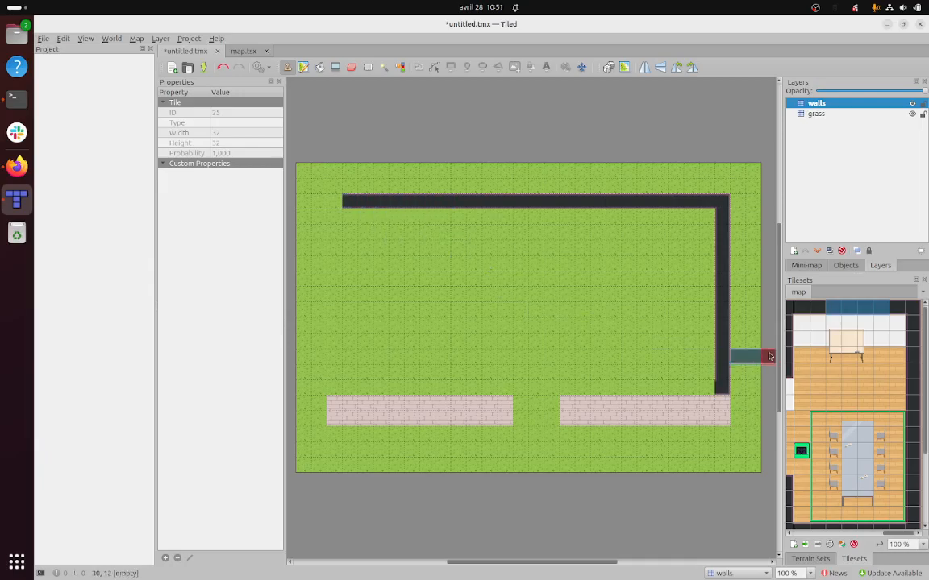
Stamp the upper-left corner and the left side wall in dark wall tiles down to the brick wall.
{"action": "left_click", "coordinate": [788, 311]}
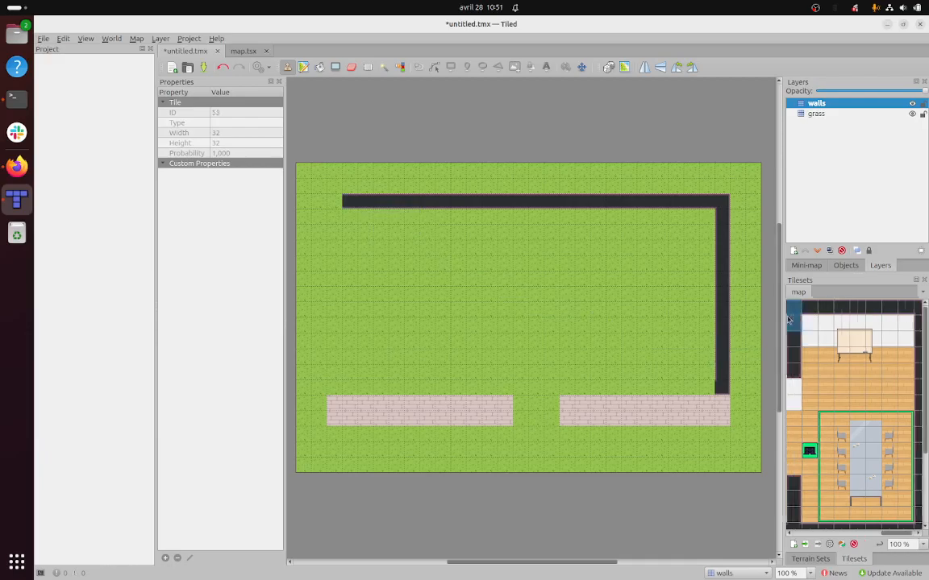
{"action": "left_click", "coordinate": [332, 208]}
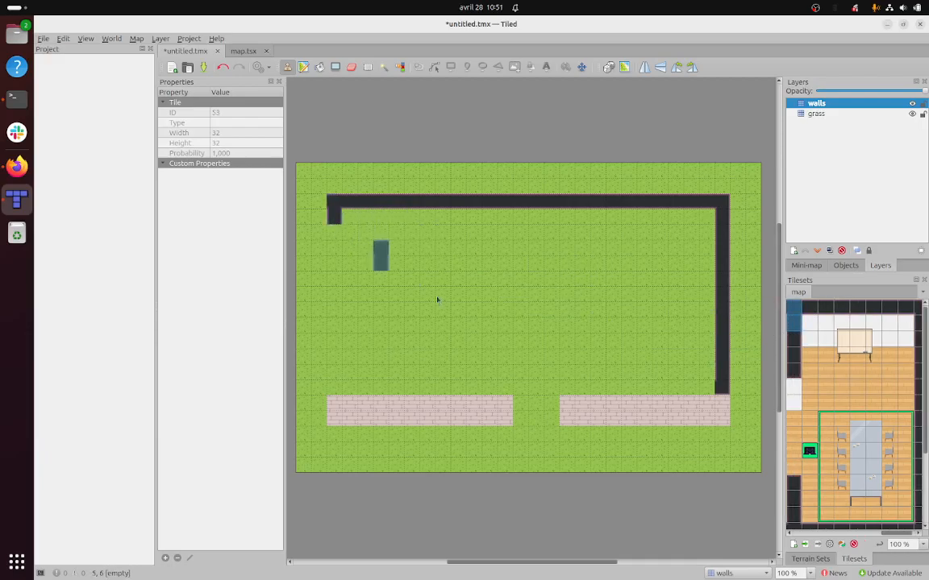
{"action": "left_click_drag", "start_coordinate": [868, 534], "coordinate": [797, 528]}
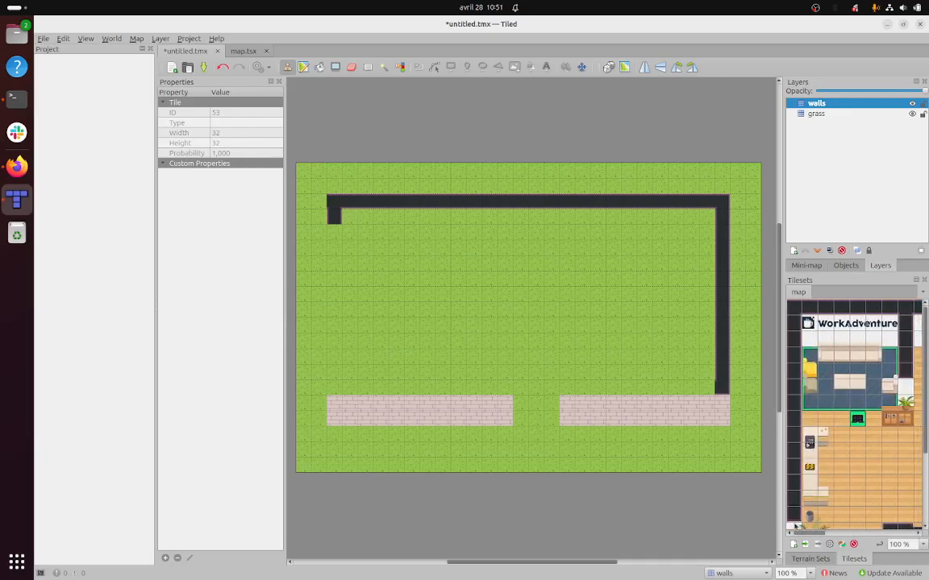
{"action": "left_click_drag", "start_coordinate": [794, 306], "coordinate": [796, 379]}
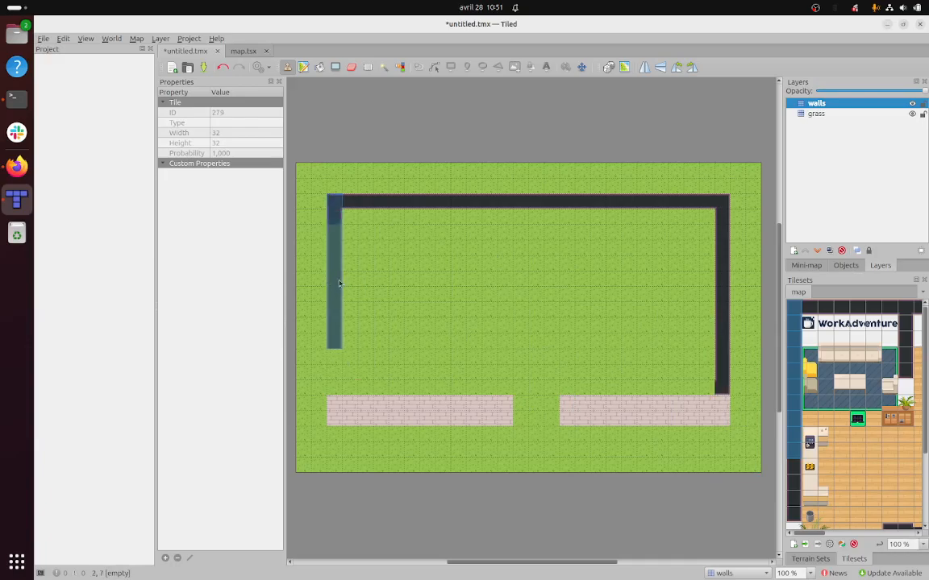
{"action": "left_click_drag", "start_coordinate": [794, 474], "coordinate": [795, 485]}
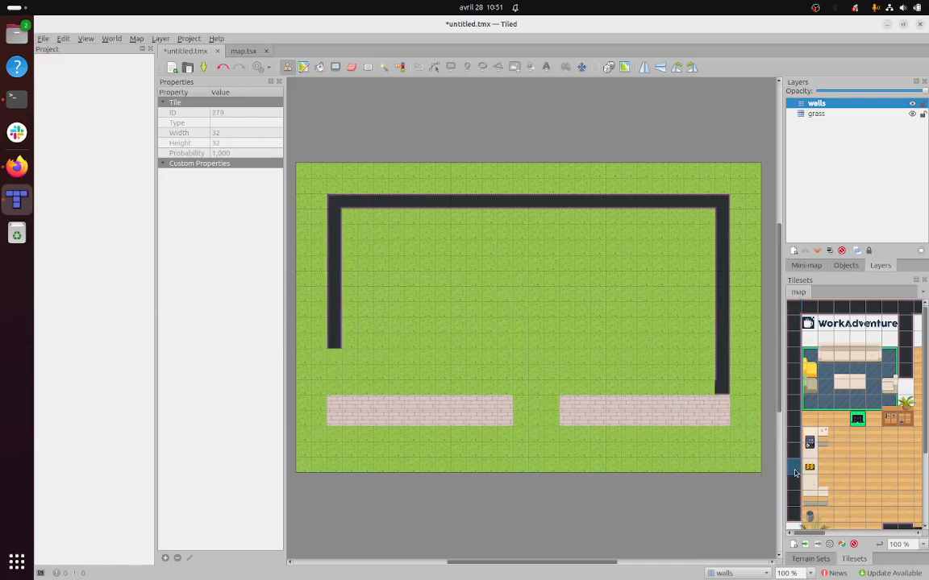
{"action": "left_click", "coordinate": [335, 388]}
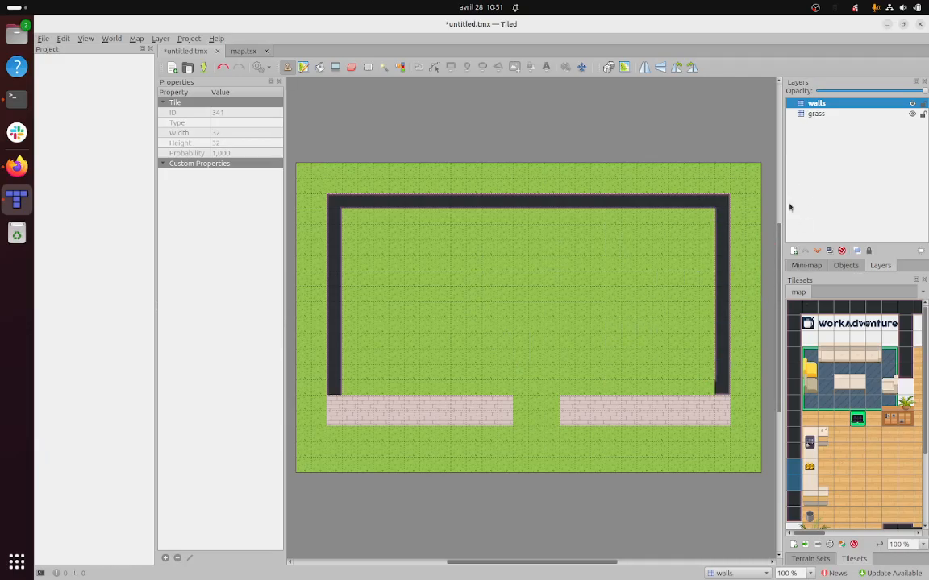
Add a new tile layer above the walls layer and name it "floor".
{"action": "left_click", "coordinate": [795, 250]}
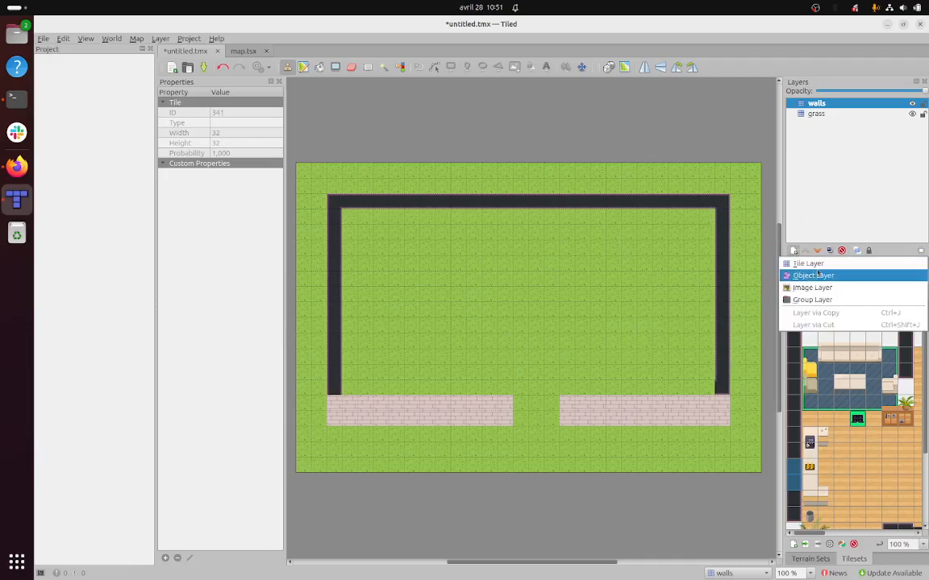
{"action": "left_click", "coordinate": [820, 270]}
{"action": "type", "text": "d"}
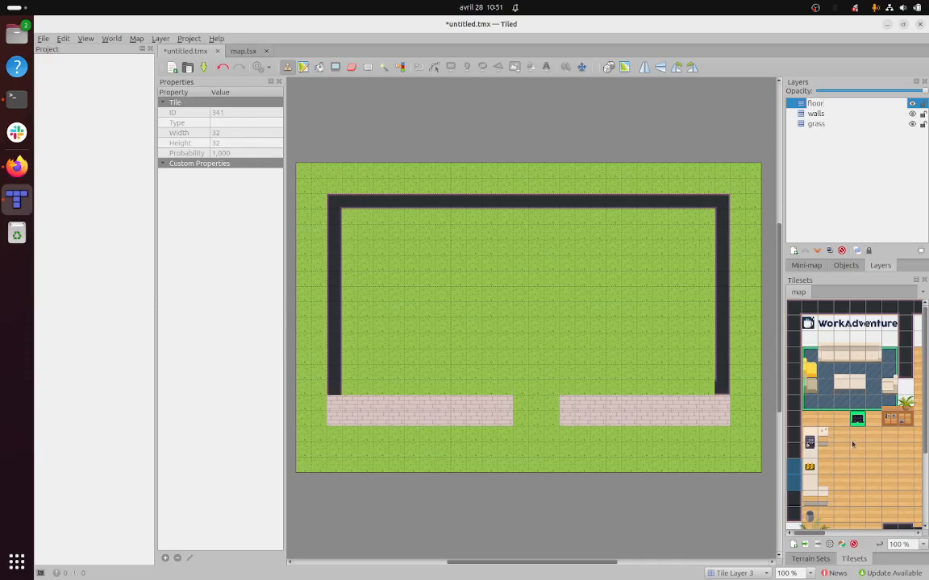
Paint the doorway's lower row on the floor layer with wooden floor tiles, 3 tiles wide, and move that layer below the walls layer.
{"action": "left_click", "coordinate": [861, 468]}
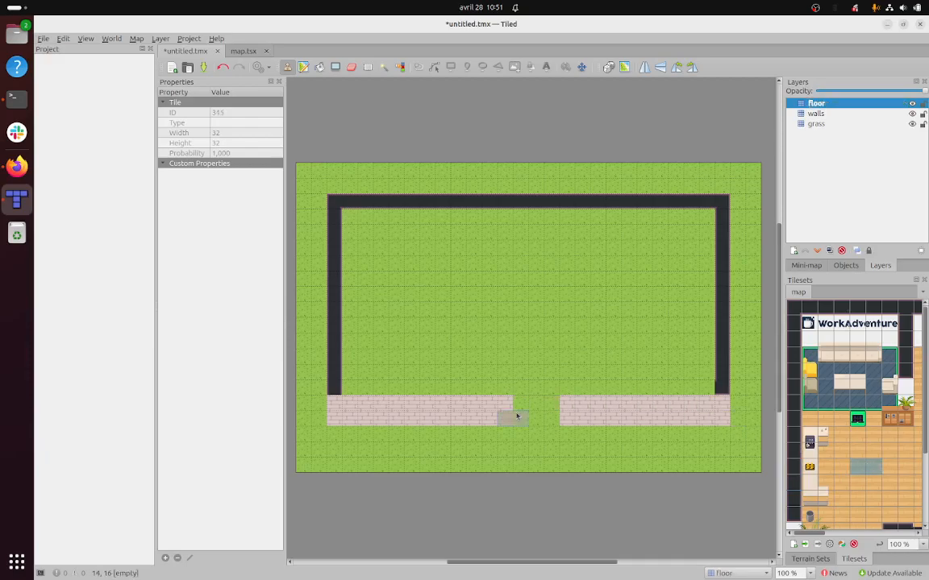
{"action": "left_click_drag", "start_coordinate": [531, 420], "coordinate": [543, 420]}
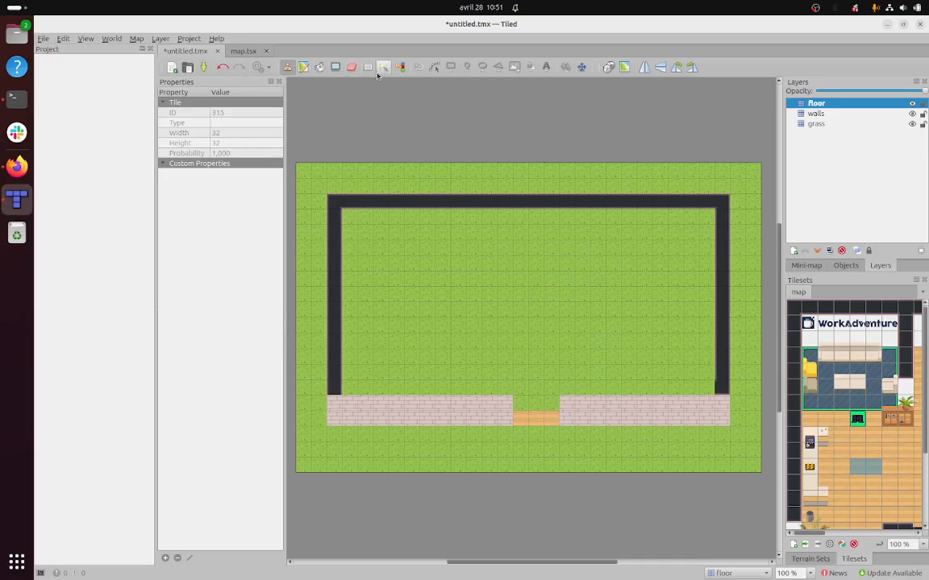
{"action": "left_click", "coordinate": [319, 67]}
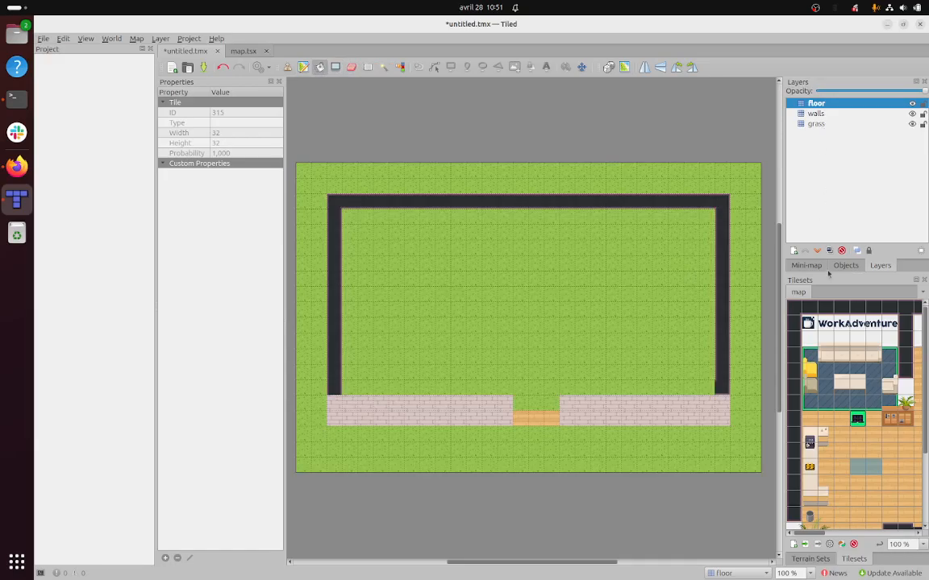
{"action": "key", "text": "ctrl+shift+Down"}
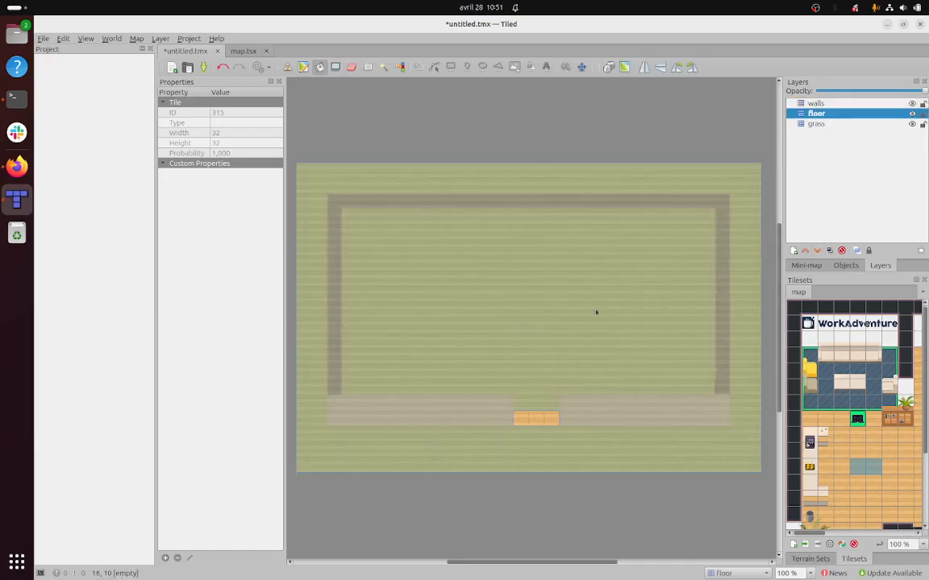
Cover the building's interior with a stamp of 4 by 2 wooden floor tiles, and fill the doorway's upper row with a 3-tile strip.
{"action": "left_click_drag", "start_coordinate": [860, 487], "coordinate": [904, 504]}
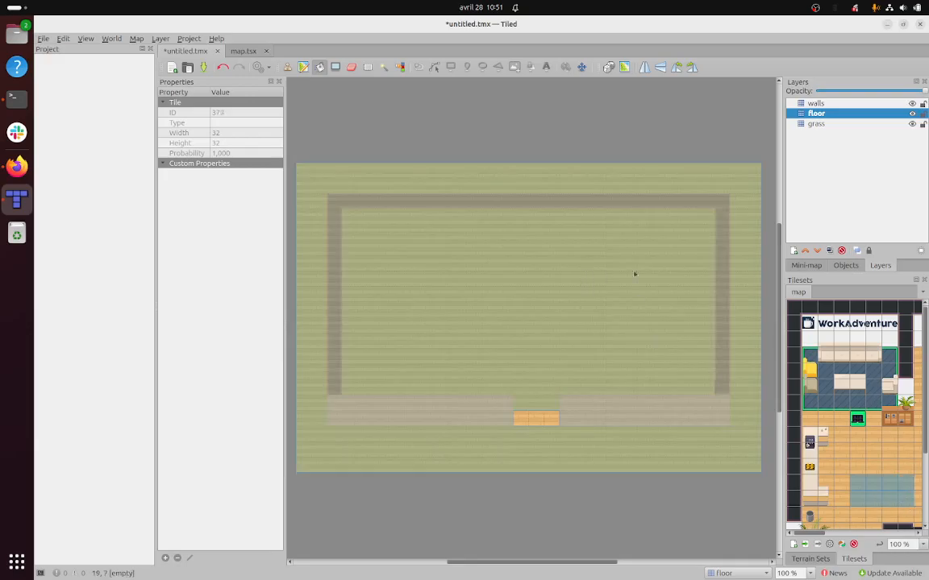
{"action": "left_click", "coordinate": [288, 67]}
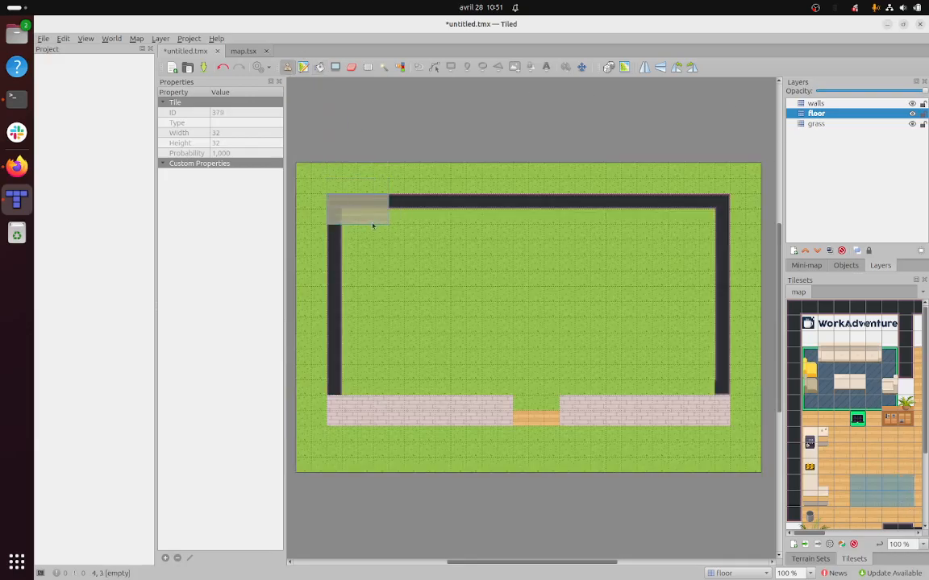
{"action": "mouse_move", "coordinate": [383, 234]}
{"action": "left_mouse_down"}
{"action": "mouse_move", "coordinate": [547, 292]}
{"action": "mouse_move", "coordinate": [509, 310]}
{"action": "mouse_move", "coordinate": [387, 288]}
{"action": "mouse_move", "coordinate": [379, 258]}
{"action": "mouse_move", "coordinate": [415, 274]}
{"action": "mouse_move", "coordinate": [401, 324]}
{"action": "mouse_move", "coordinate": [385, 339]}
{"action": "mouse_move", "coordinate": [427, 329]}
{"action": "mouse_move", "coordinate": [541, 360]}
{"action": "mouse_move", "coordinate": [649, 346]}
{"action": "mouse_move", "coordinate": [650, 307]}
{"action": "mouse_move", "coordinate": [591, 249]}
{"action": "mouse_move", "coordinate": [463, 240]}
{"action": "mouse_move", "coordinate": [692, 241]}
{"action": "mouse_move", "coordinate": [680, 286]}
{"action": "mouse_move", "coordinate": [685, 363]}
{"action": "mouse_move", "coordinate": [625, 384]}
{"action": "mouse_move", "coordinate": [577, 301]}
{"action": "mouse_move", "coordinate": [632, 326]}
{"action": "mouse_move", "coordinate": [690, 333]}
{"action": "left_mouse_up"}
{"action": "mouse_move", "coordinate": [684, 392]}
{"action": "left_mouse_down"}
{"action": "mouse_move", "coordinate": [613, 377]}
{"action": "mouse_move", "coordinate": [386, 373]}
{"action": "mouse_move", "coordinate": [387, 385]}
{"action": "mouse_move", "coordinate": [559, 385]}
{"action": "mouse_move", "coordinate": [566, 373]}
{"action": "mouse_move", "coordinate": [549, 370]}
{"action": "left_mouse_up"}
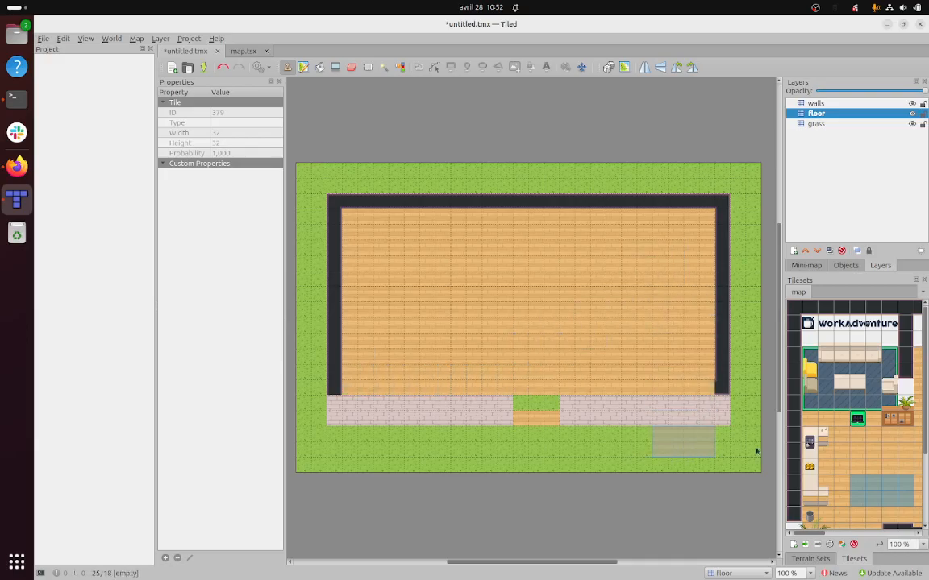
{"action": "left_click_drag", "start_coordinate": [855, 437], "coordinate": [890, 438]}
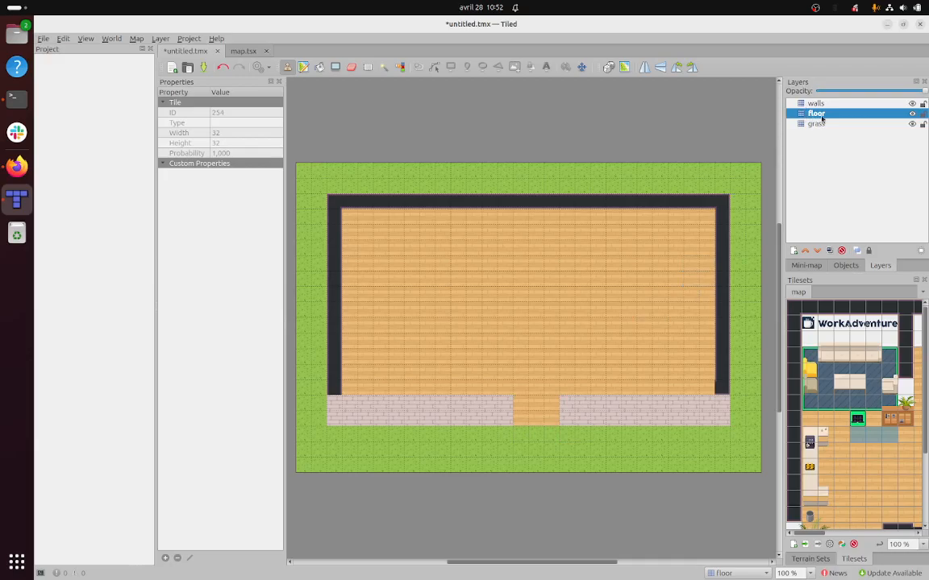
Raise the floor layer above the walls layer and lower it back beneath the walls.
{"action": "left_click", "coordinate": [805, 252]}
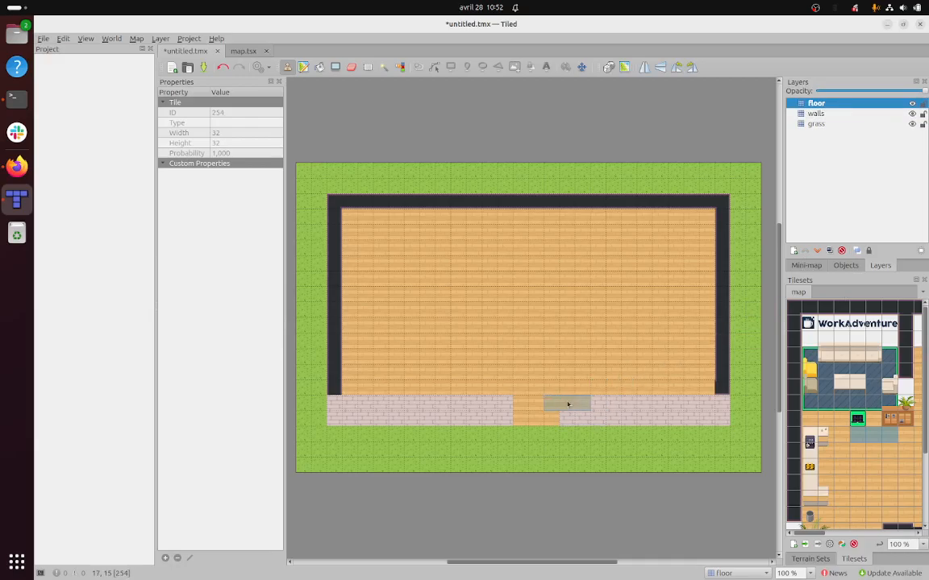
{"action": "left_click", "coordinate": [817, 251]}
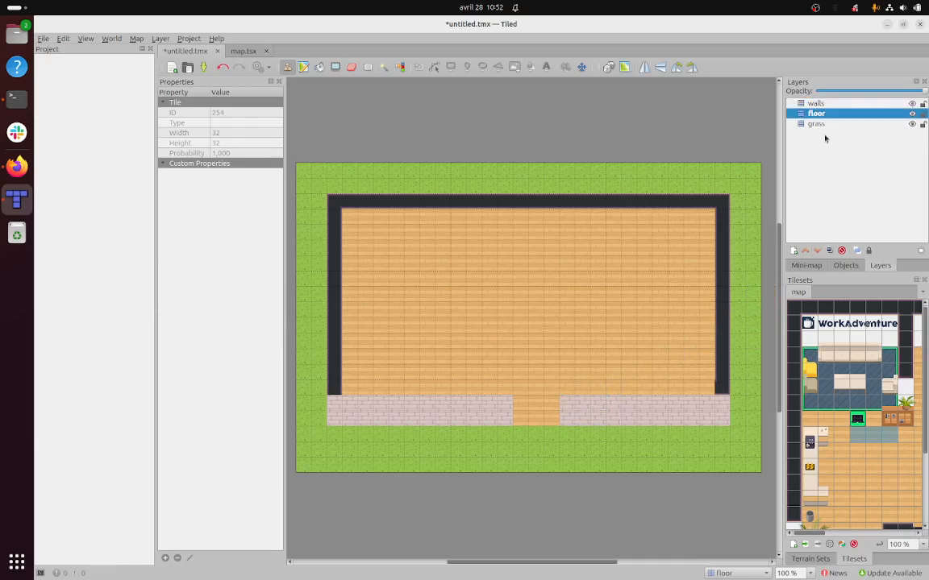